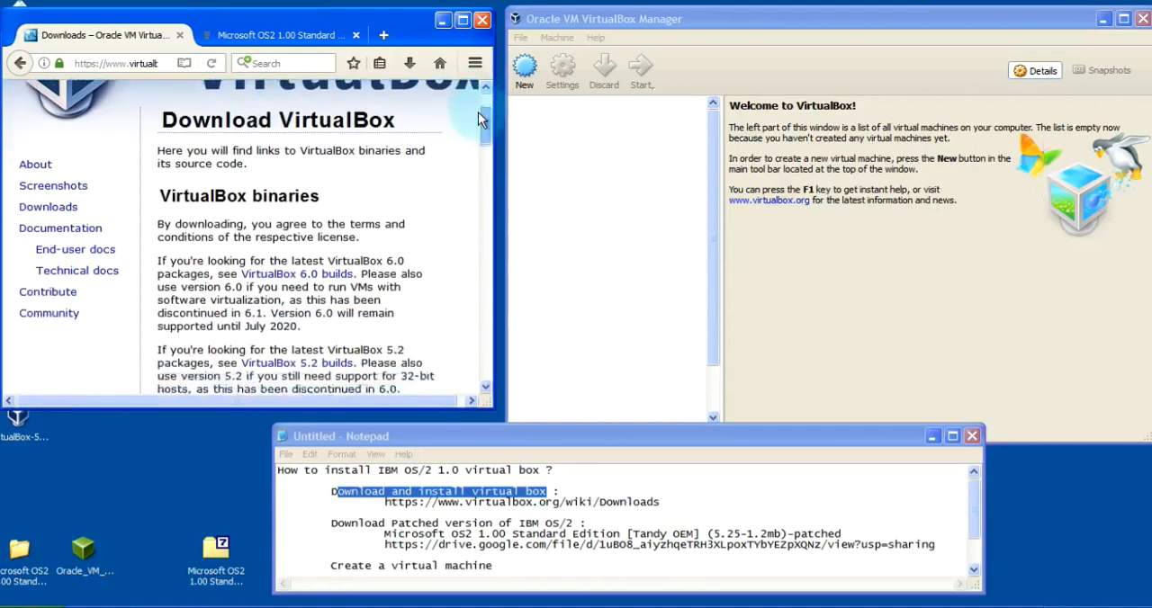
# Review the VirtualBox download page, the patched Microsoft OS2 1.00 archive and the installation notes through Install OS/2 1.0
pyautogui.moveTo(293, 245); pyautogui.dragTo(272, 249)
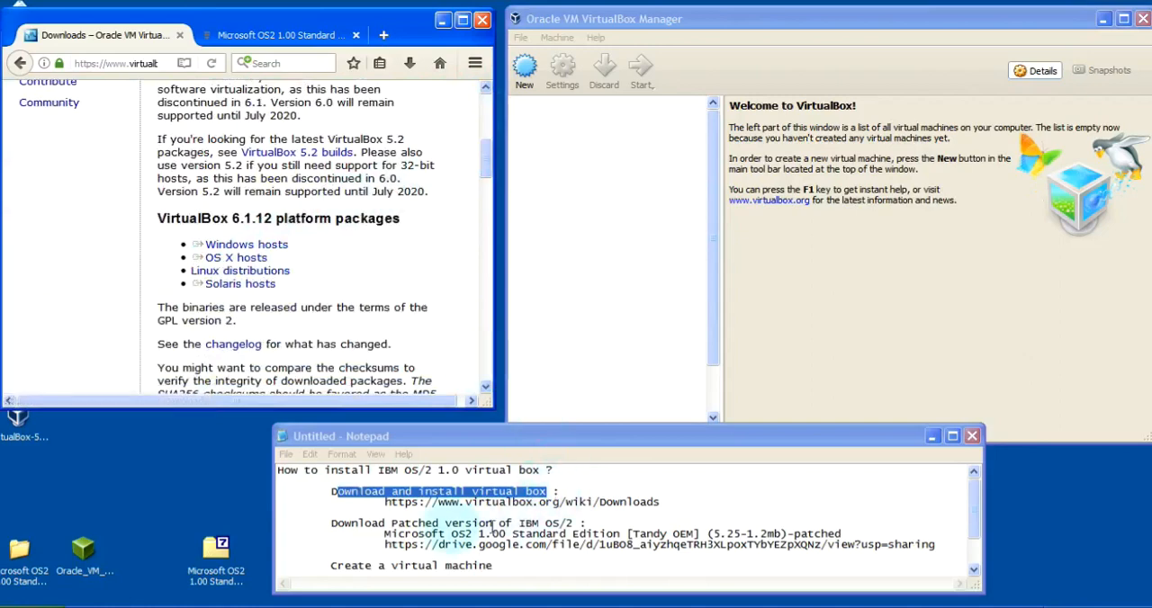
pyautogui.moveTo(419, 523); pyautogui.dragTo(574, 522)
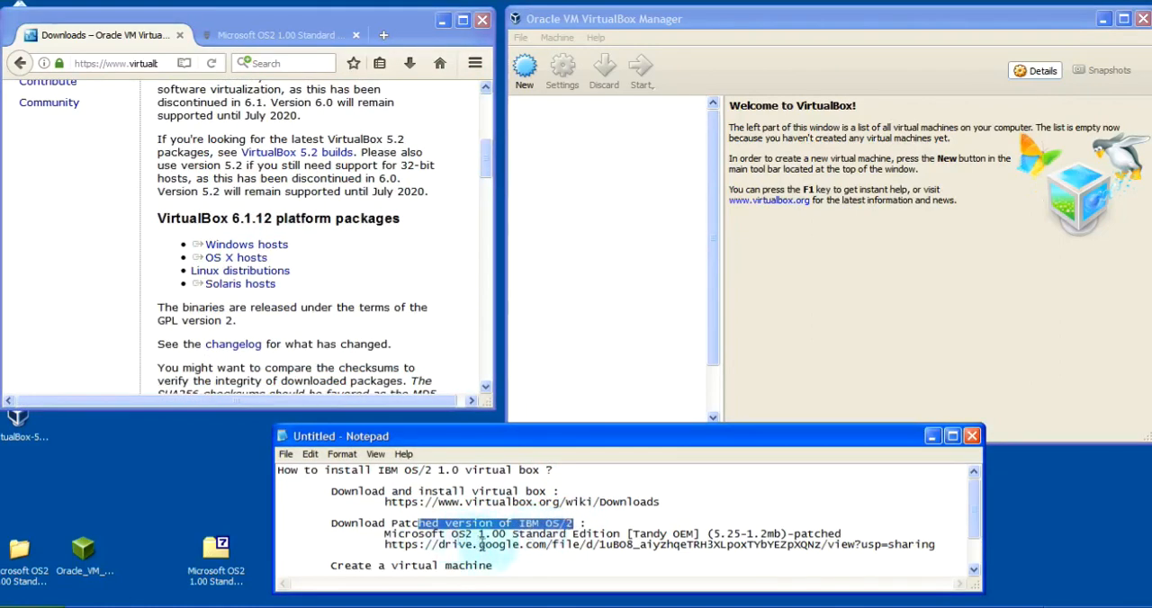
pyautogui.moveTo(483, 545); pyautogui.dragTo(574, 545)
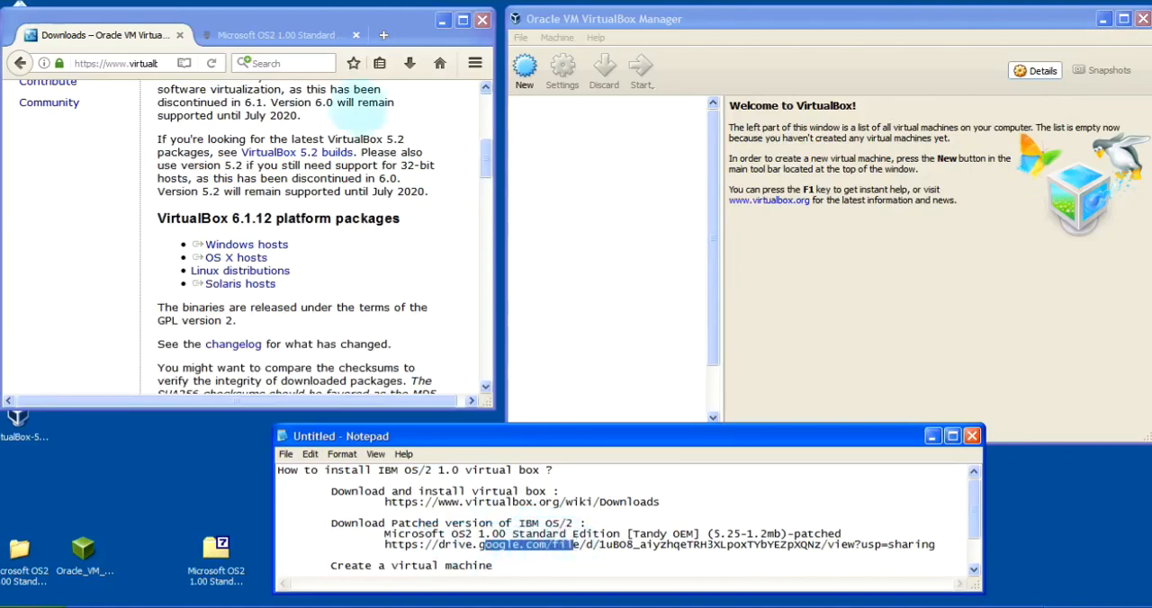
pyautogui.click(297, 34)
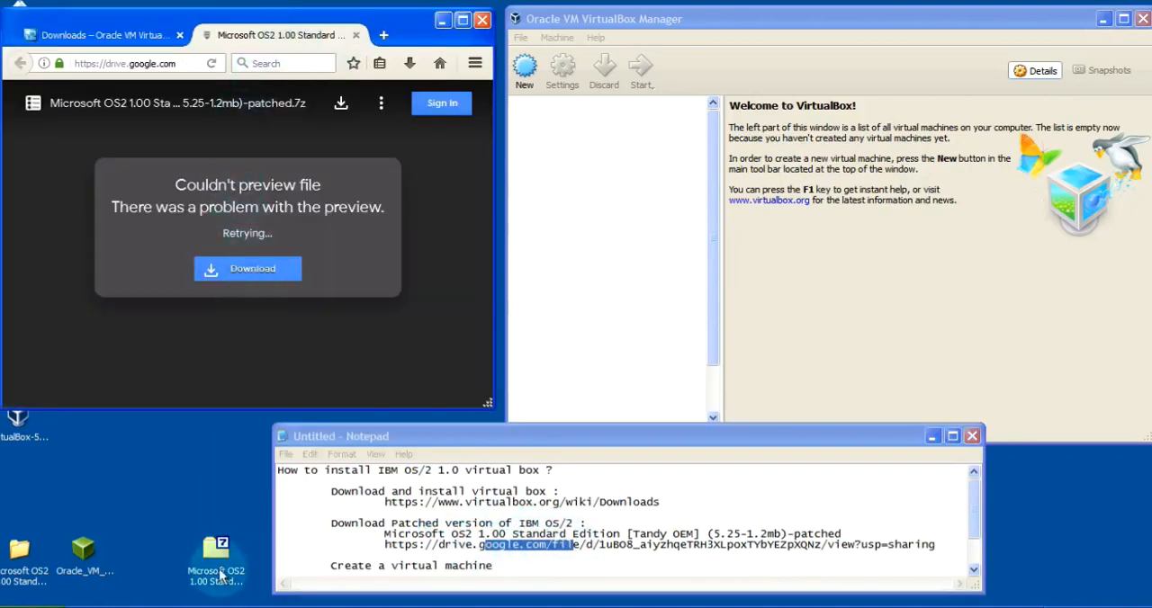
pyautogui.click(219, 559)
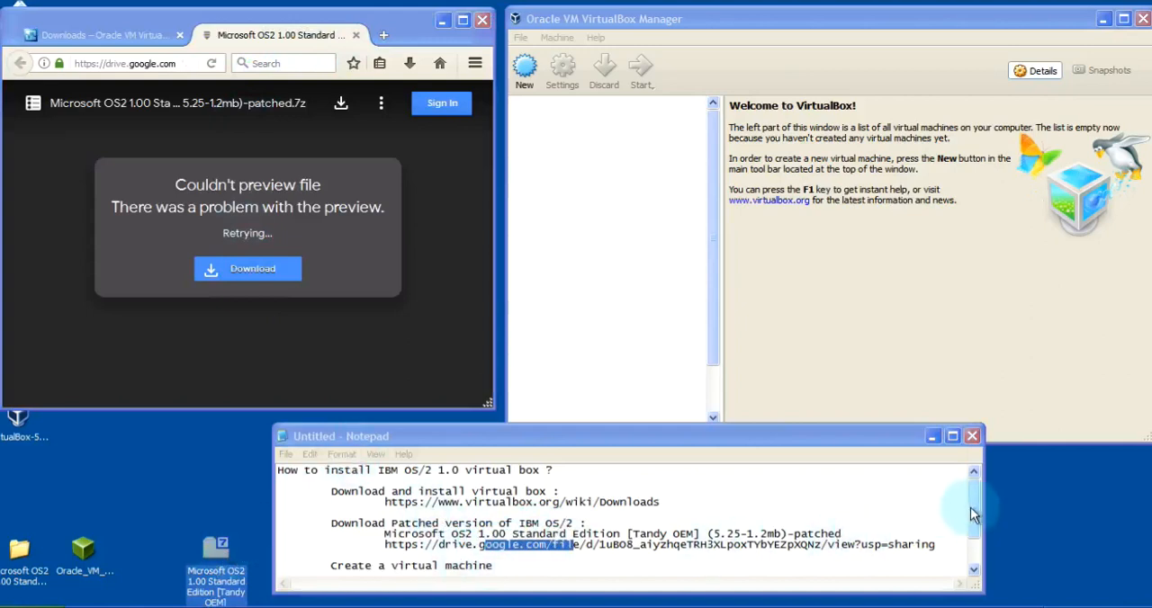
pyautogui.moveTo(971, 507); pyautogui.dragTo(973, 531)
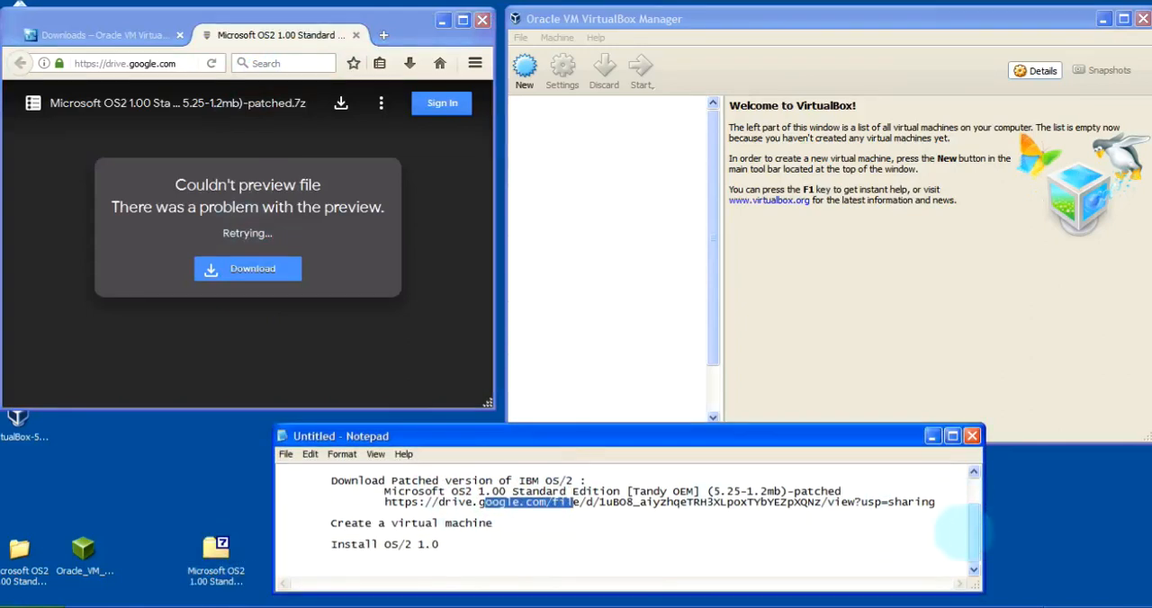
pyautogui.moveTo(423, 527); pyautogui.dragTo(373, 546)
pyautogui.click(438, 546)
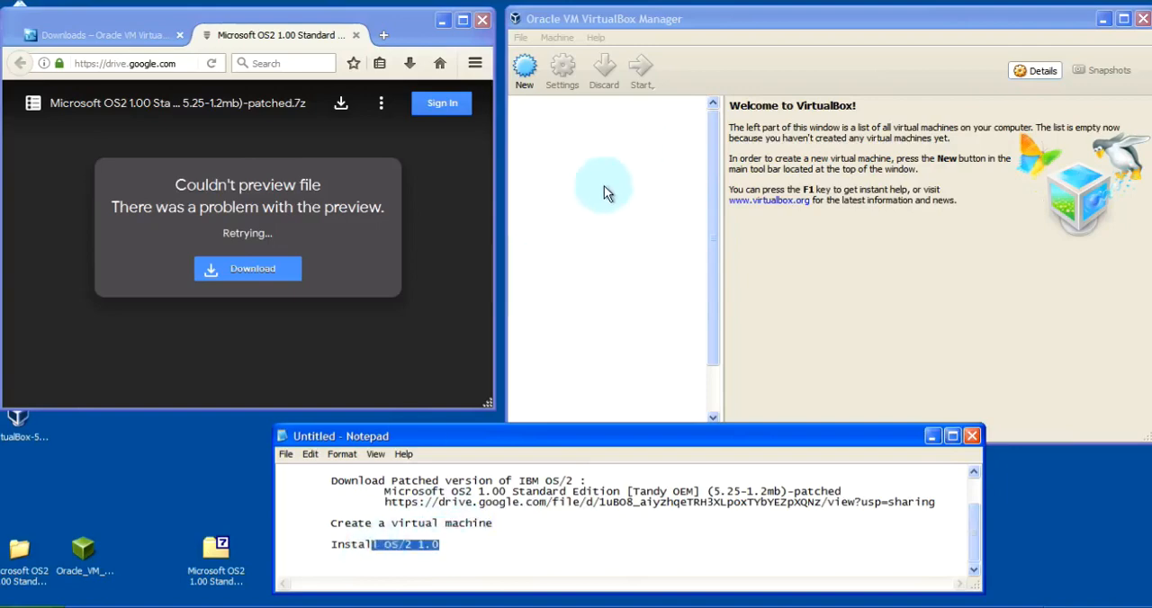
# Begin a new virtual machine named os-2-1.0 with type IBM OS/2, version OS/2 1.x and 8 MB of memory
pyautogui.click(524, 71)
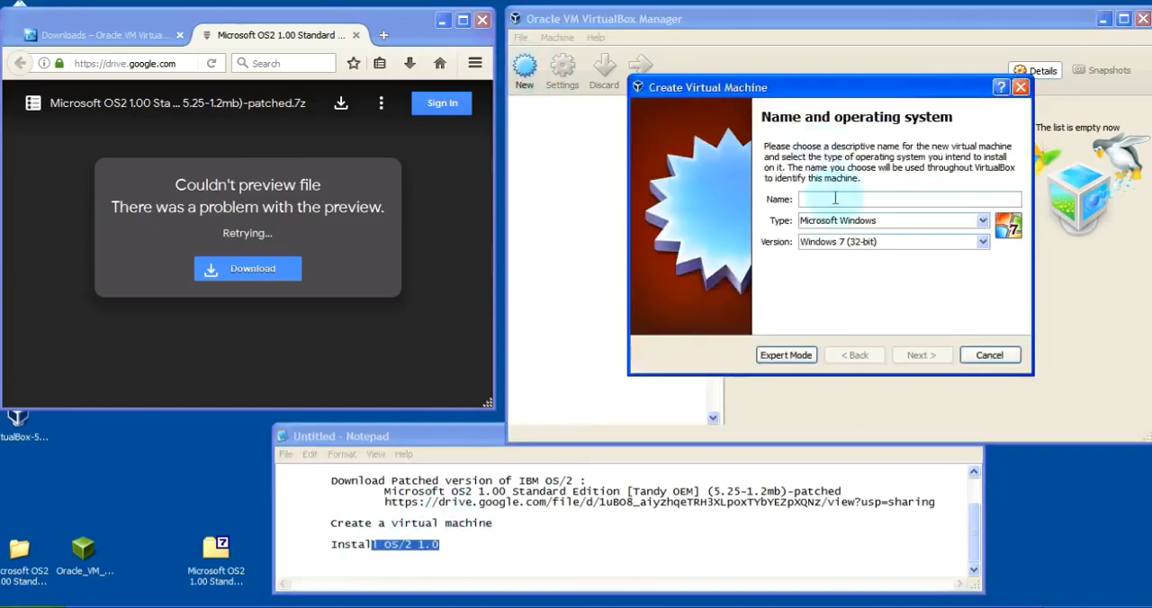
pyautogui.write('os-2')
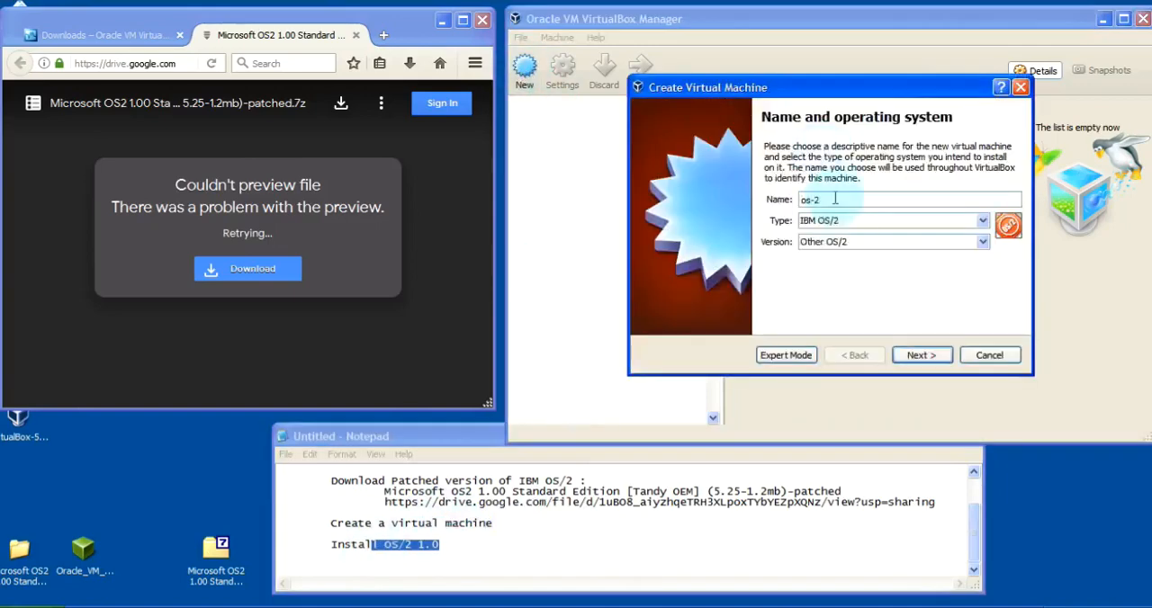
pyautogui.write('-1.')
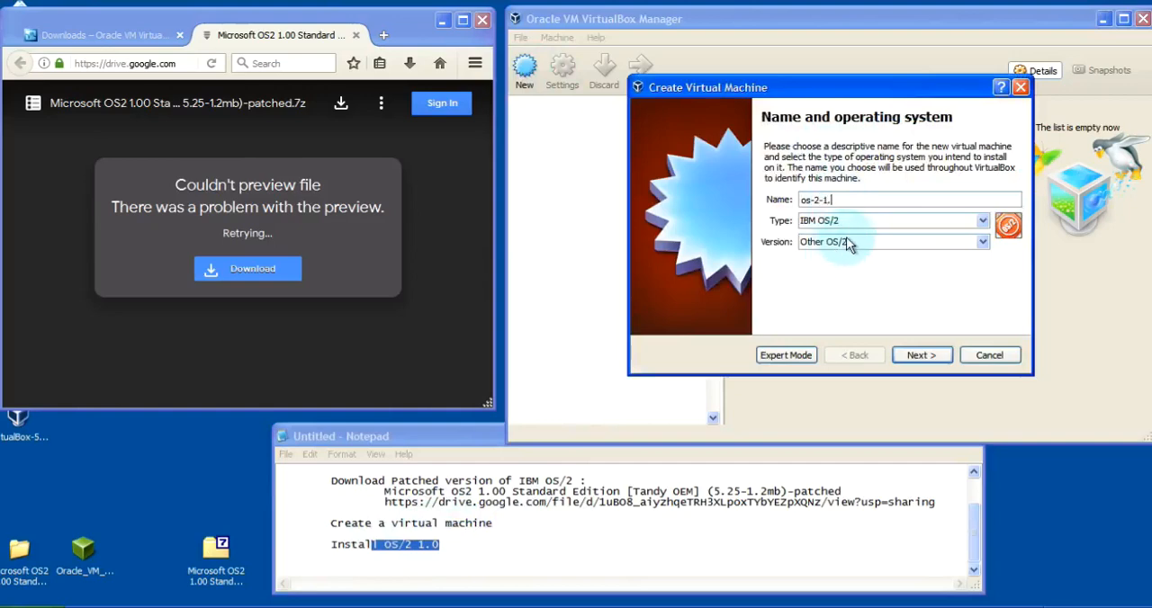
pyautogui.write('0')
pyautogui.click(846, 238)
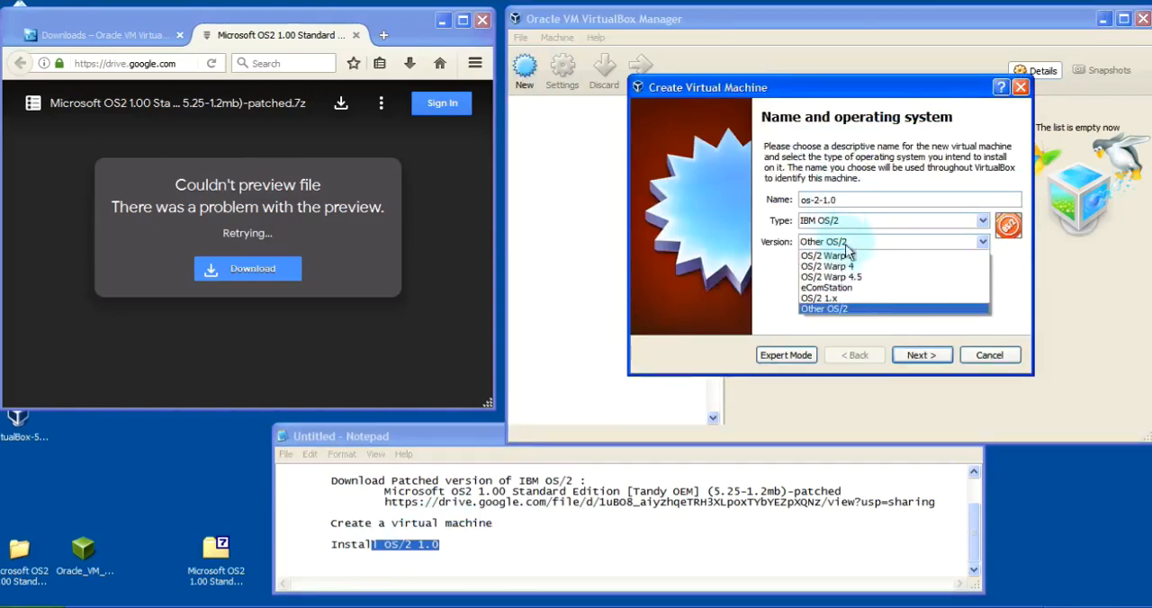
pyautogui.click(835, 300)
pyautogui.click(918, 355)
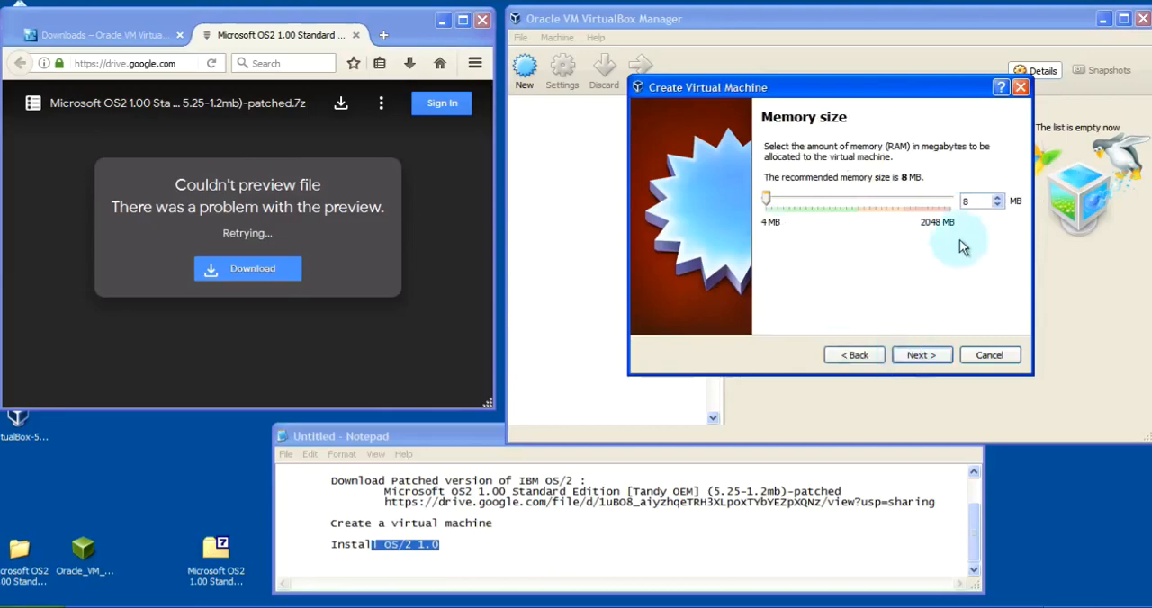
pyautogui.click(919, 356)
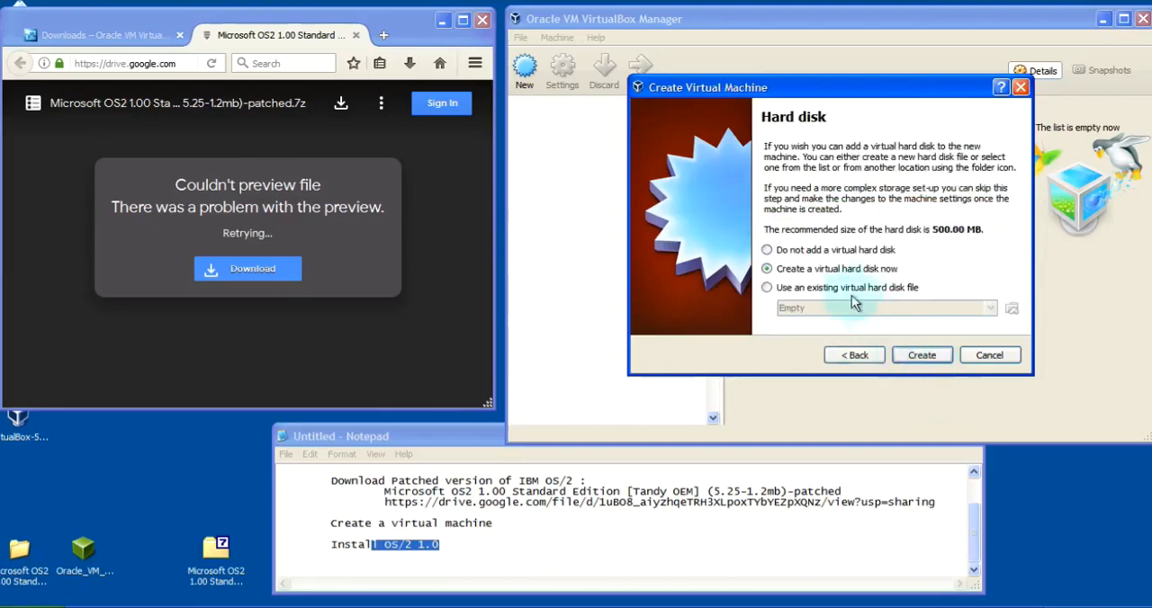
# Create a fixed-size VDI virtual hard disk of 16 MB for the new machine
pyautogui.click(922, 354)
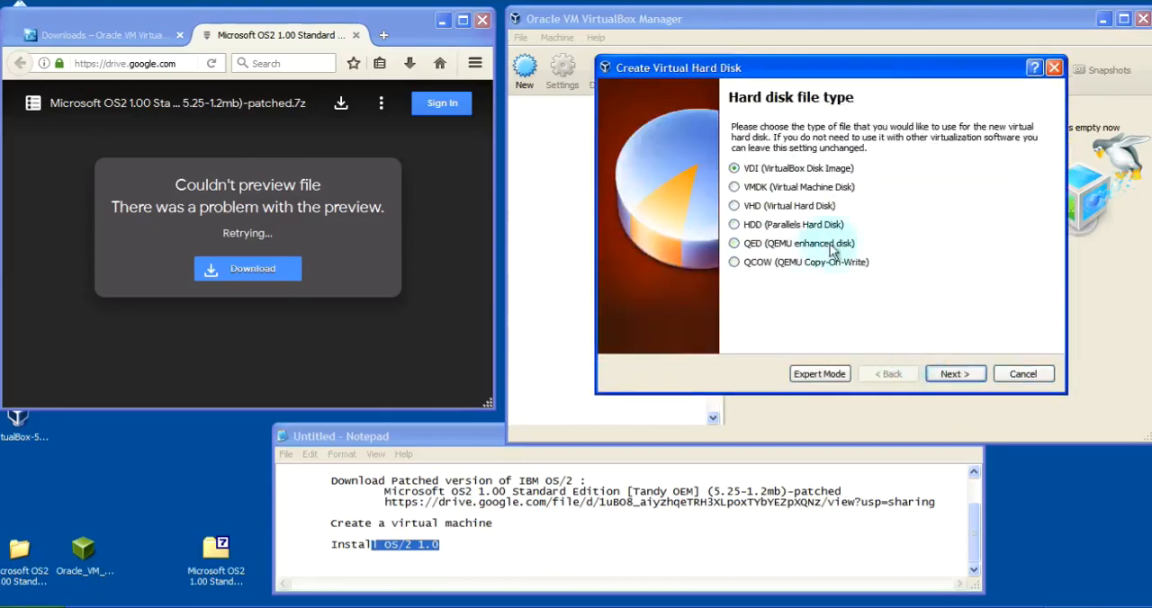
pyautogui.click(934, 377)
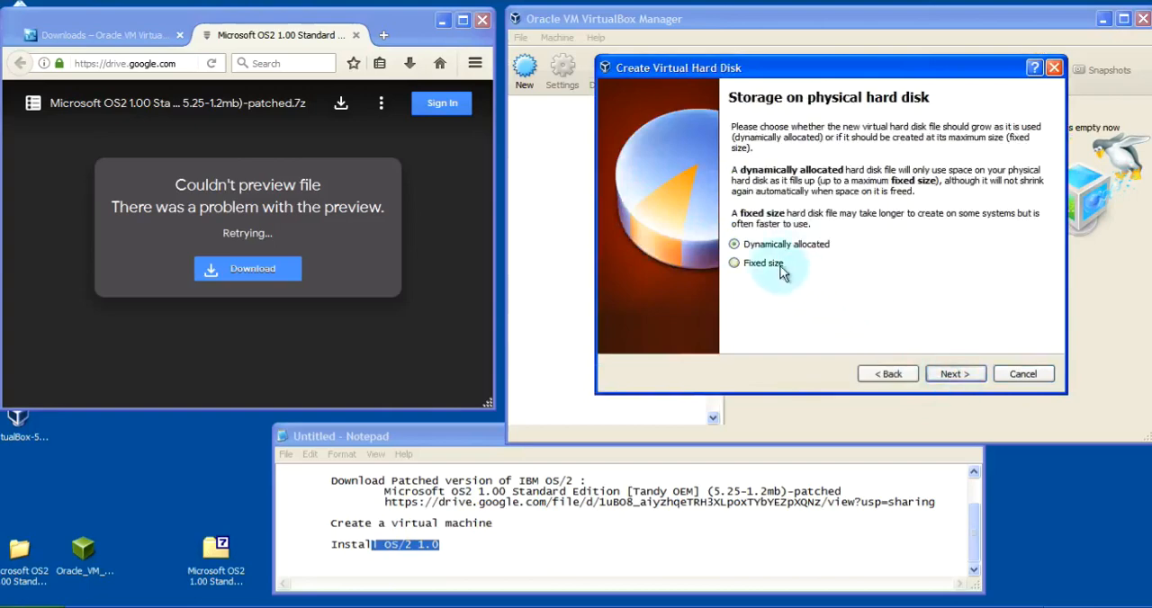
pyautogui.click(747, 264)
pyautogui.click(954, 374)
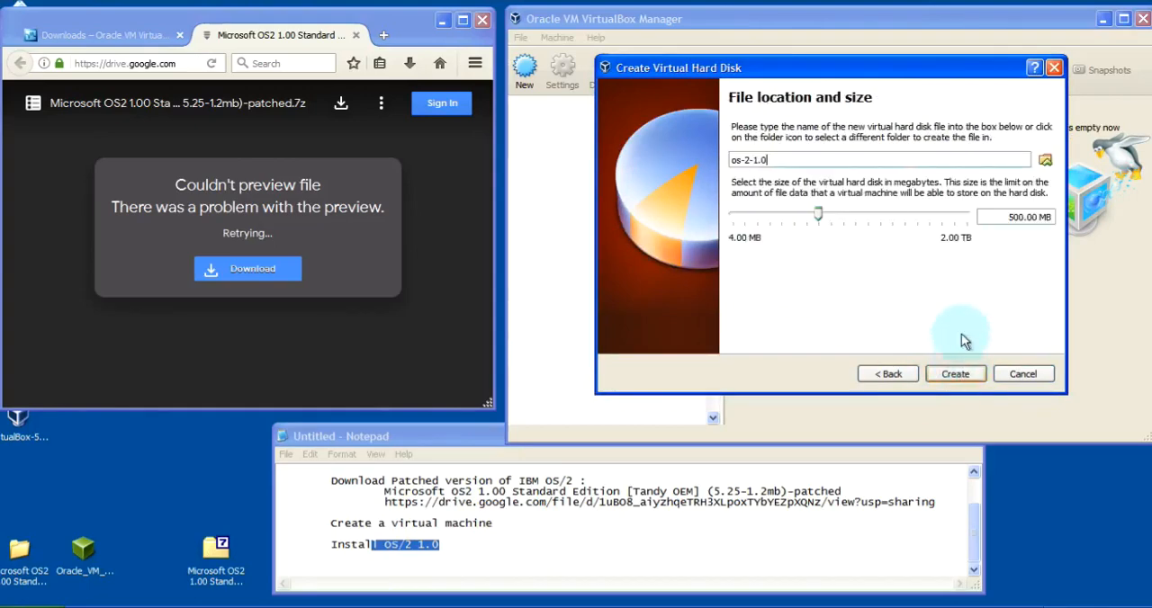
pyautogui.doubleClick(1010, 221)
pyautogui.write('16')
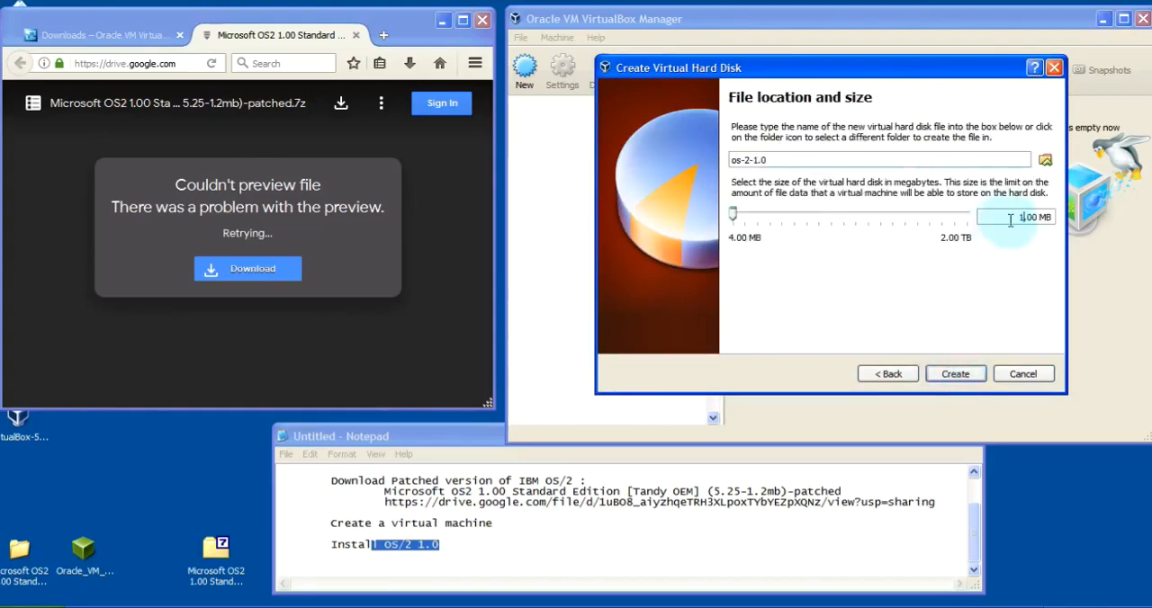
pyautogui.click(958, 376)
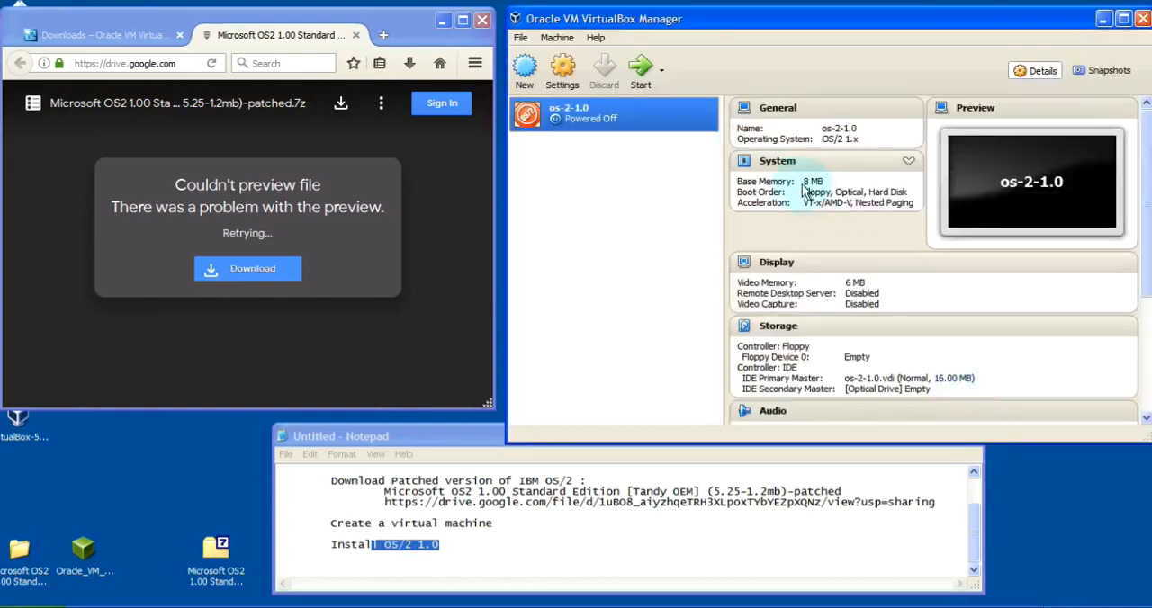
# Attach Install.img from the desktop's Microsoft OS2 1.00 Standard Edition folder to the os-2-1.0 machine's floppy drive and save the settings
pyautogui.click(563, 81)
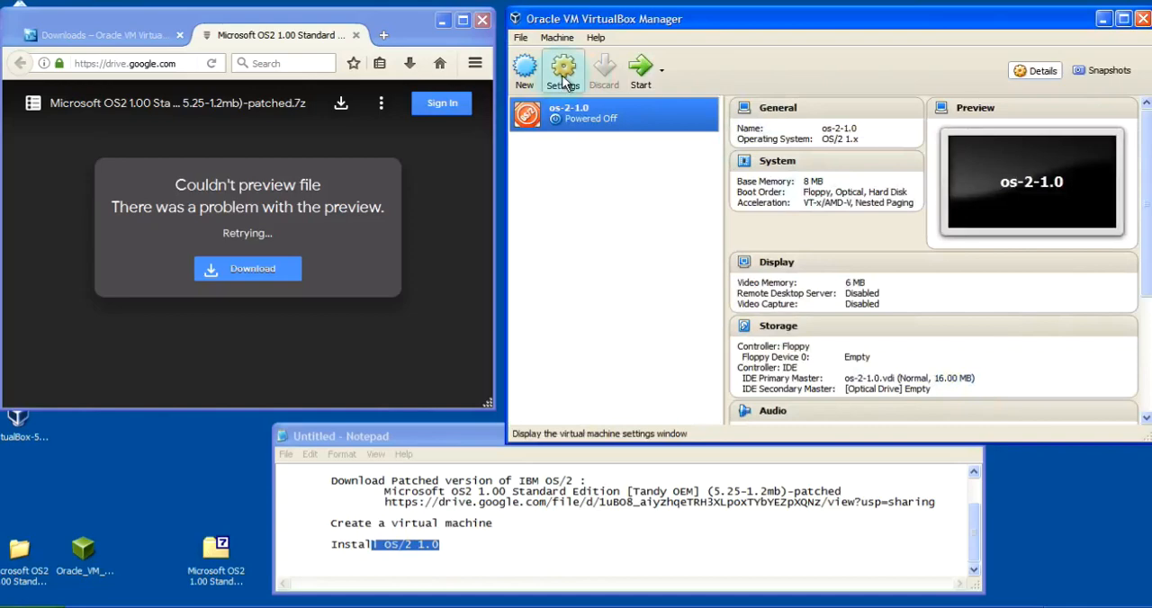
pyautogui.click(619, 152)
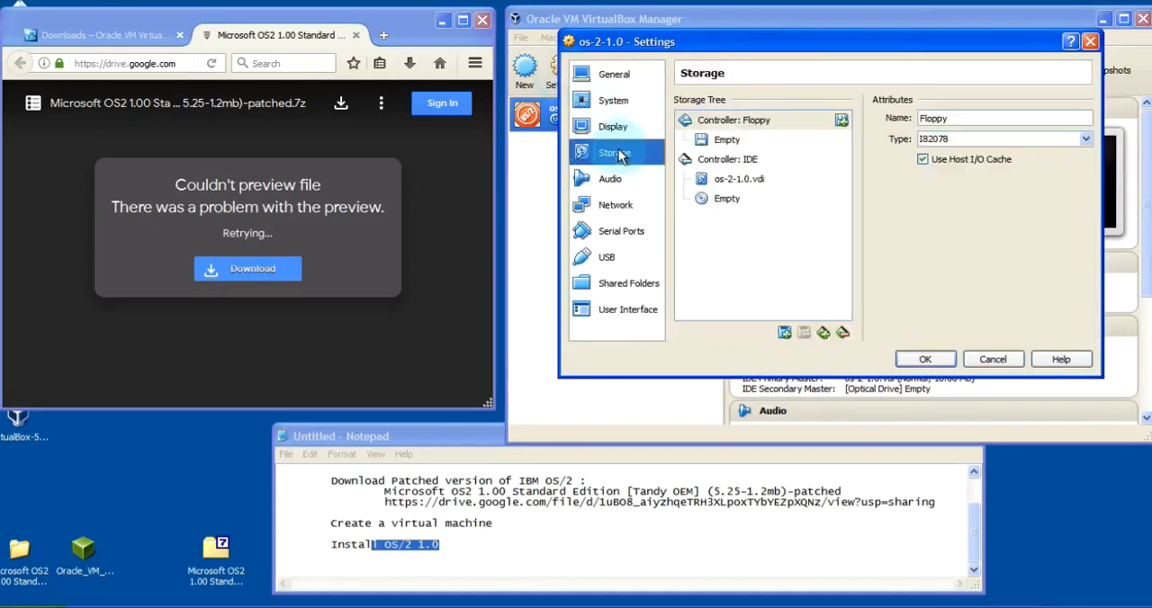
pyautogui.click(713, 139)
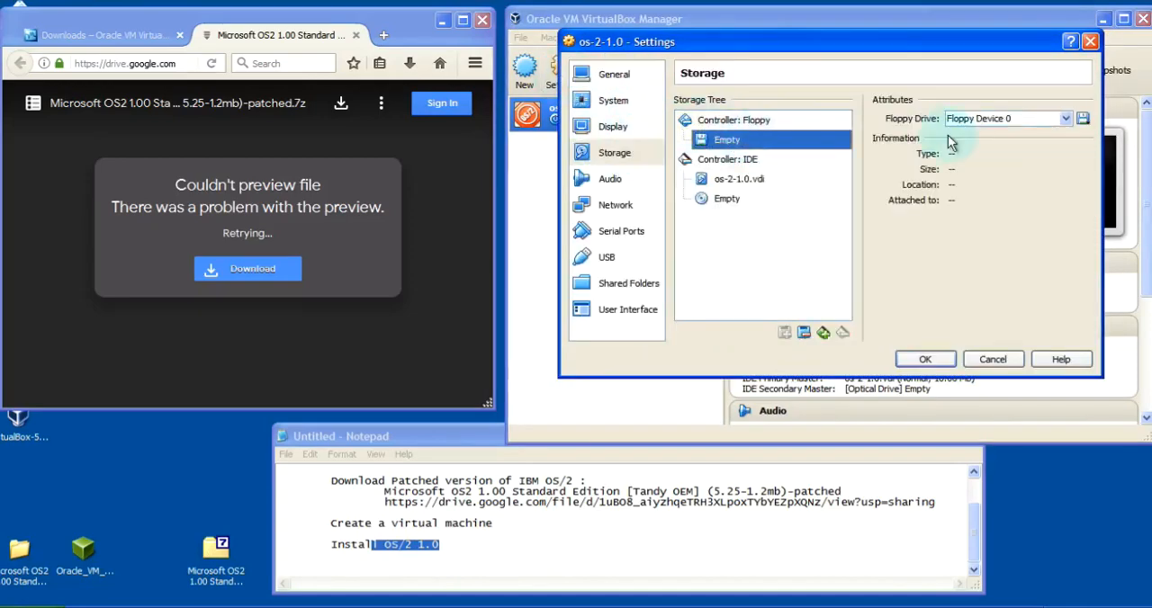
pyautogui.click(1082, 121)
pyautogui.click(1061, 135)
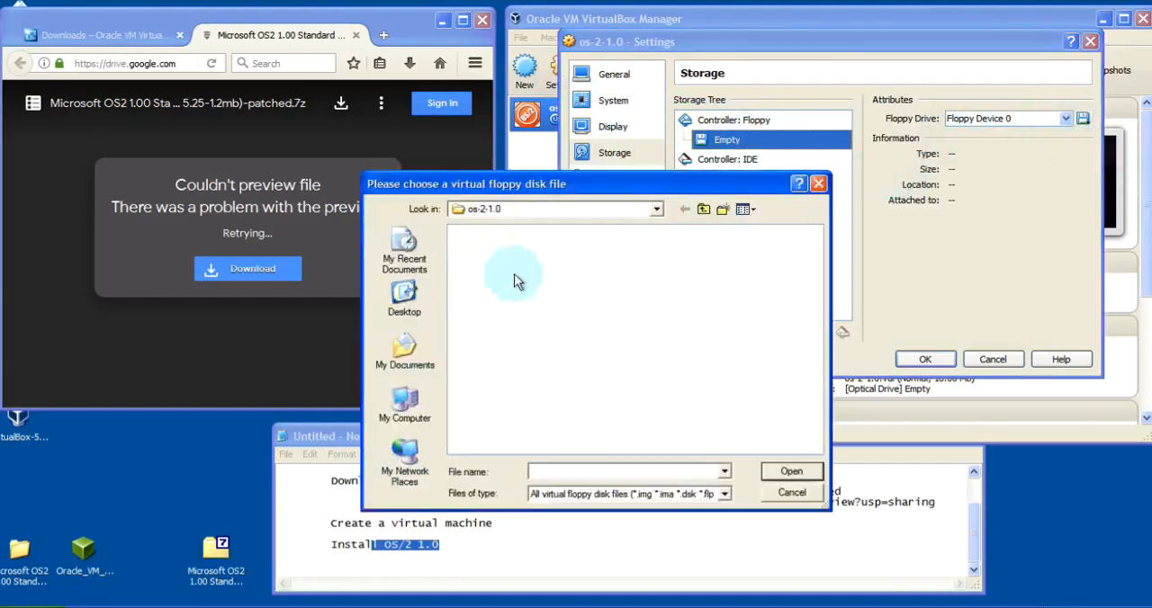
pyautogui.click(405, 297)
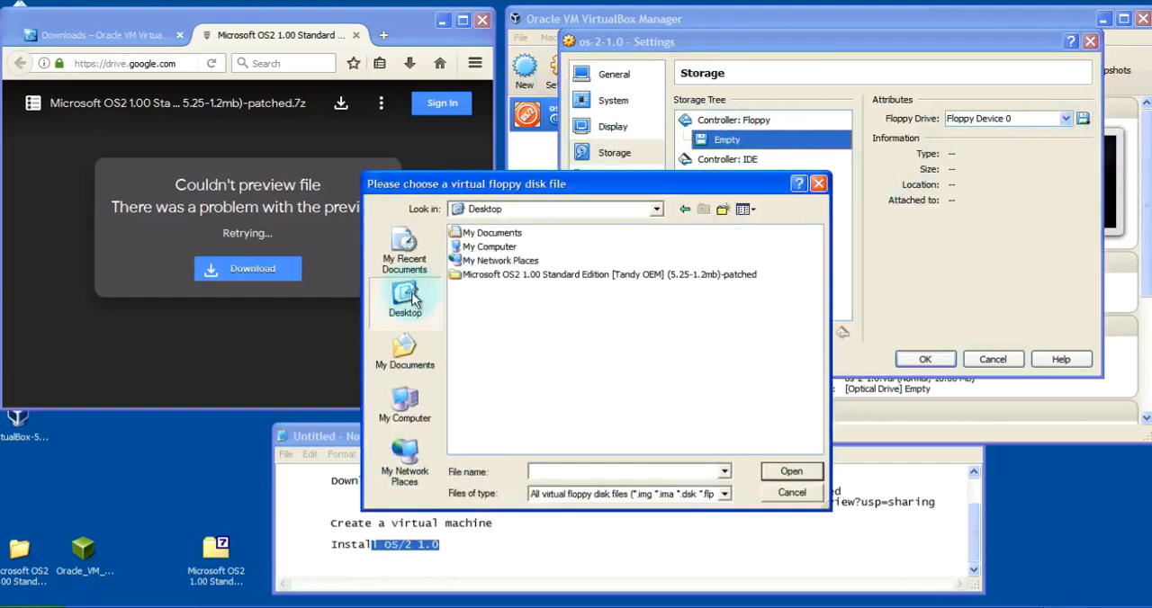
pyautogui.doubleClick(679, 279)
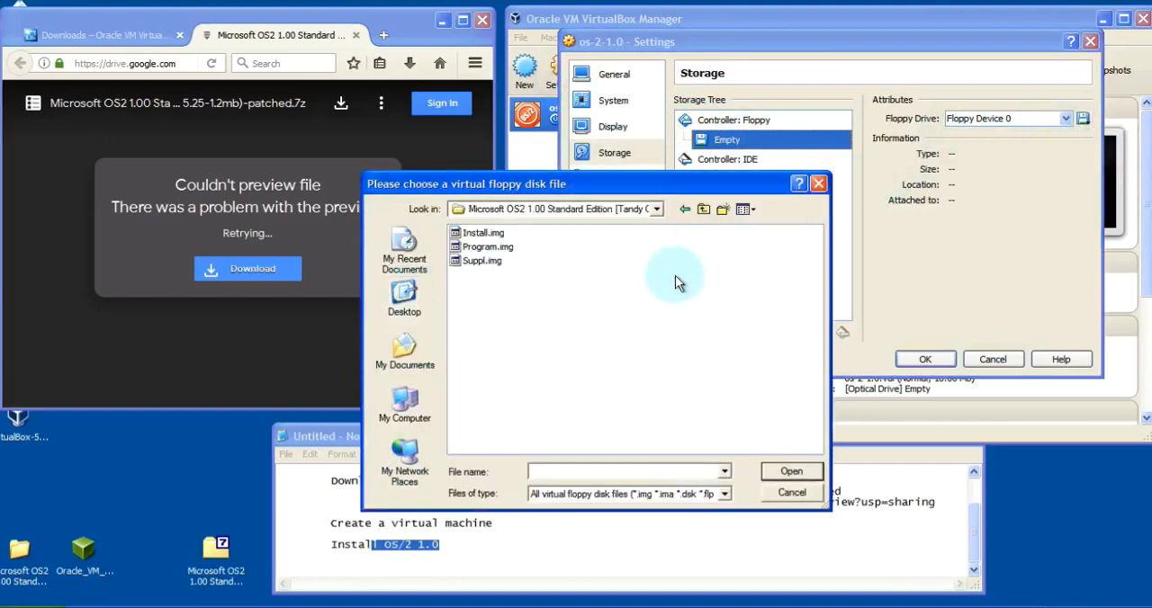
pyautogui.doubleClick(488, 232)
pyautogui.click(914, 363)
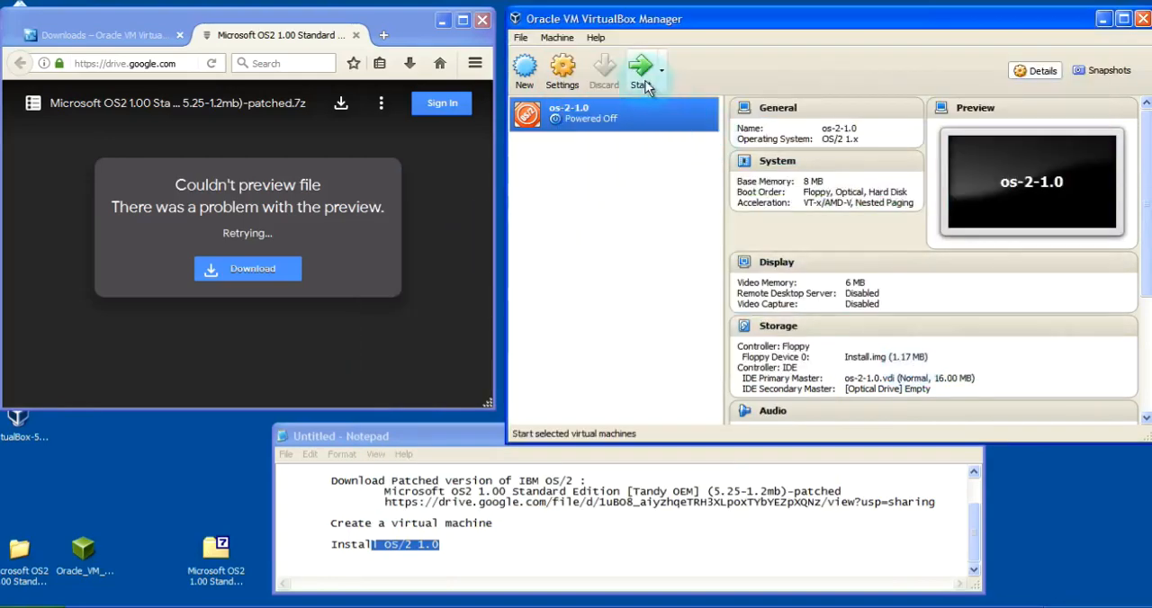
# Start the os-2-1.0 machine and let it capture the mouse and keyboard, suppressing future capture messages
pyautogui.click(641, 79)
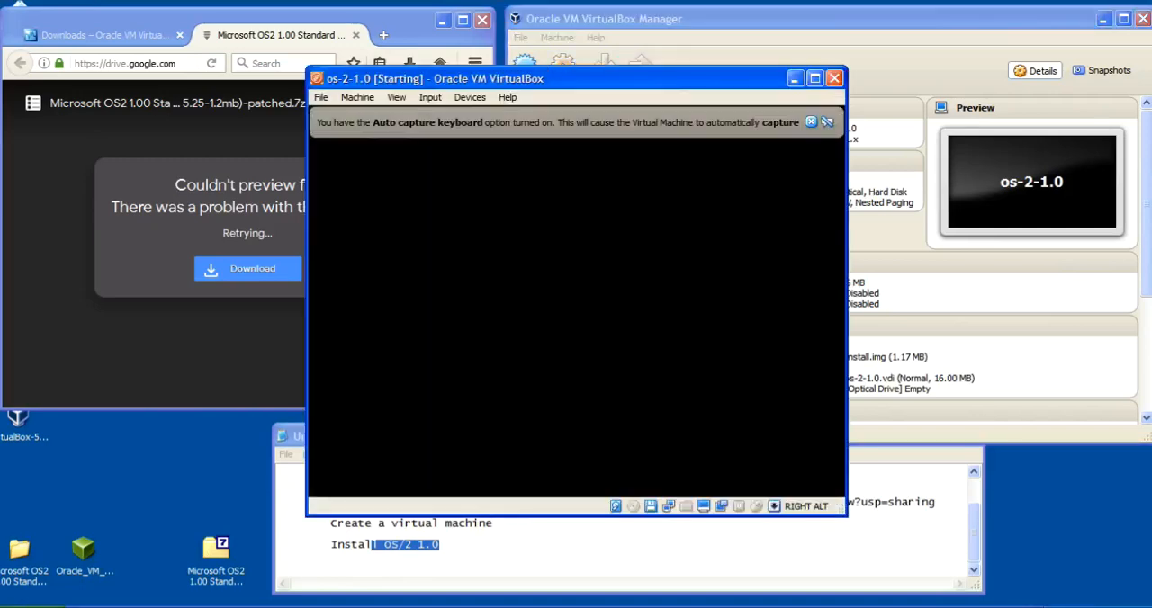
pyautogui.click(810, 121)
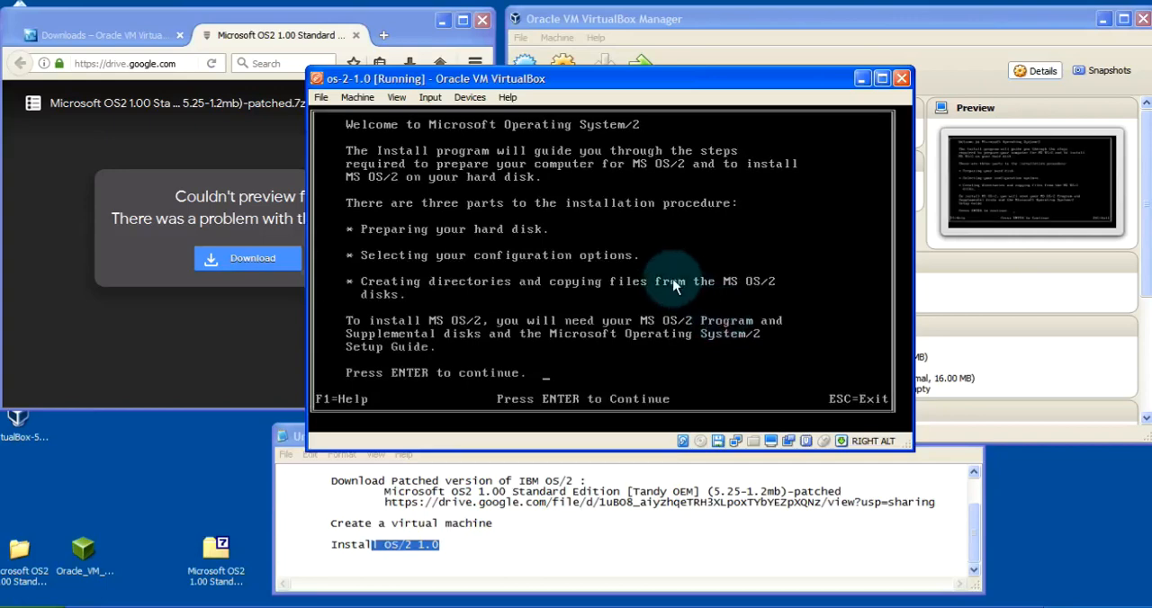
pyautogui.click(673, 286)
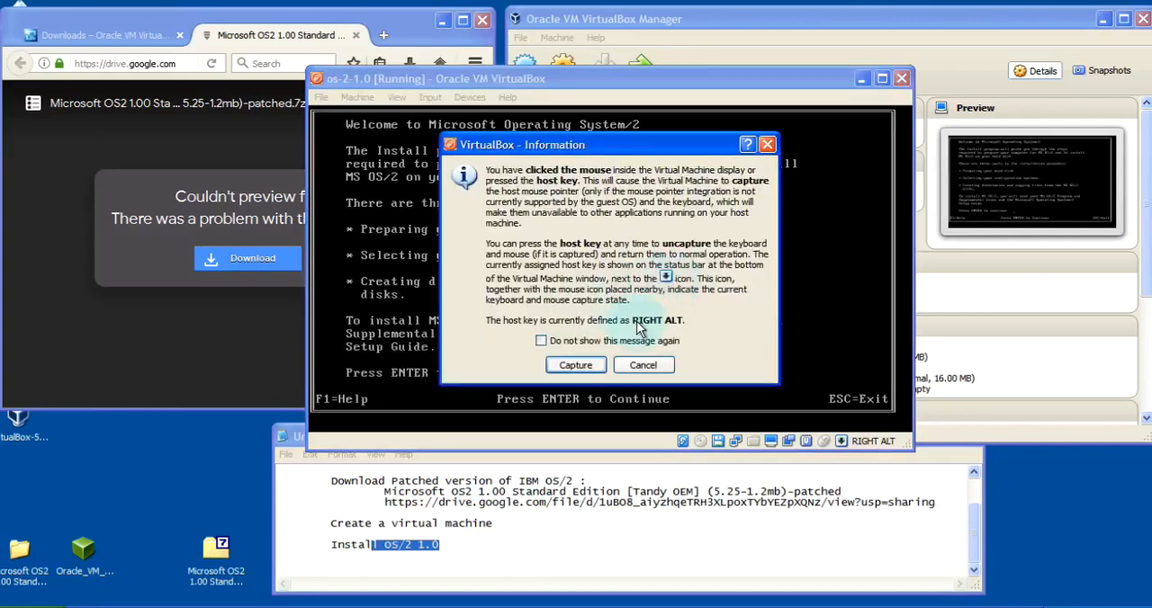
pyautogui.click(541, 342)
pyautogui.click(575, 364)
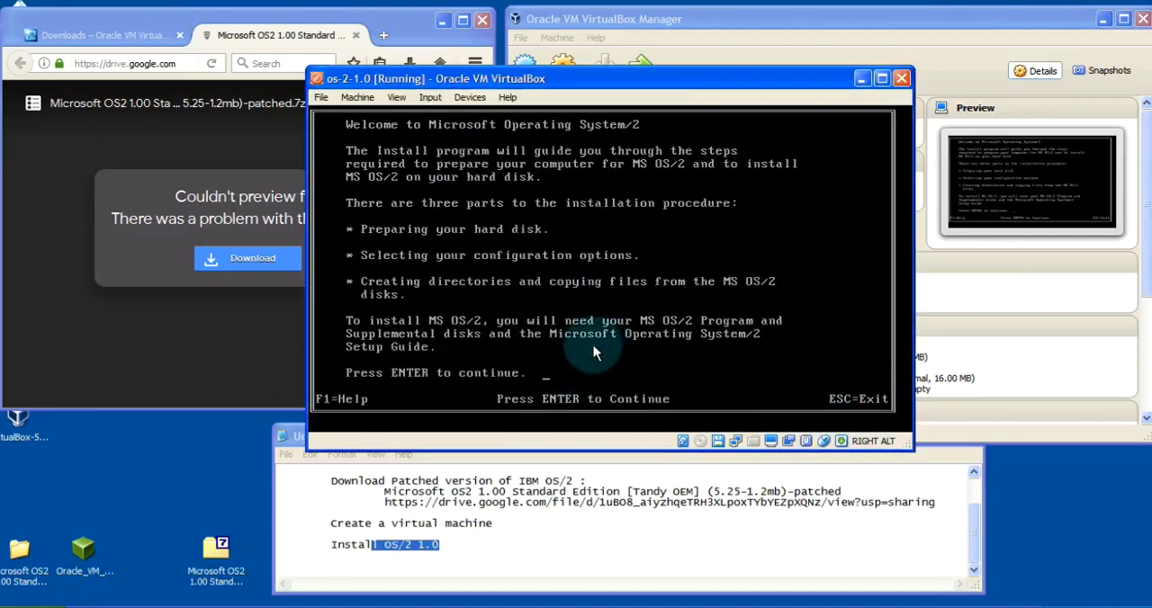
# Continue past the installer's welcome and hardware screens and answer YES to running fdisk on the hard disk
pyautogui.press('Return')
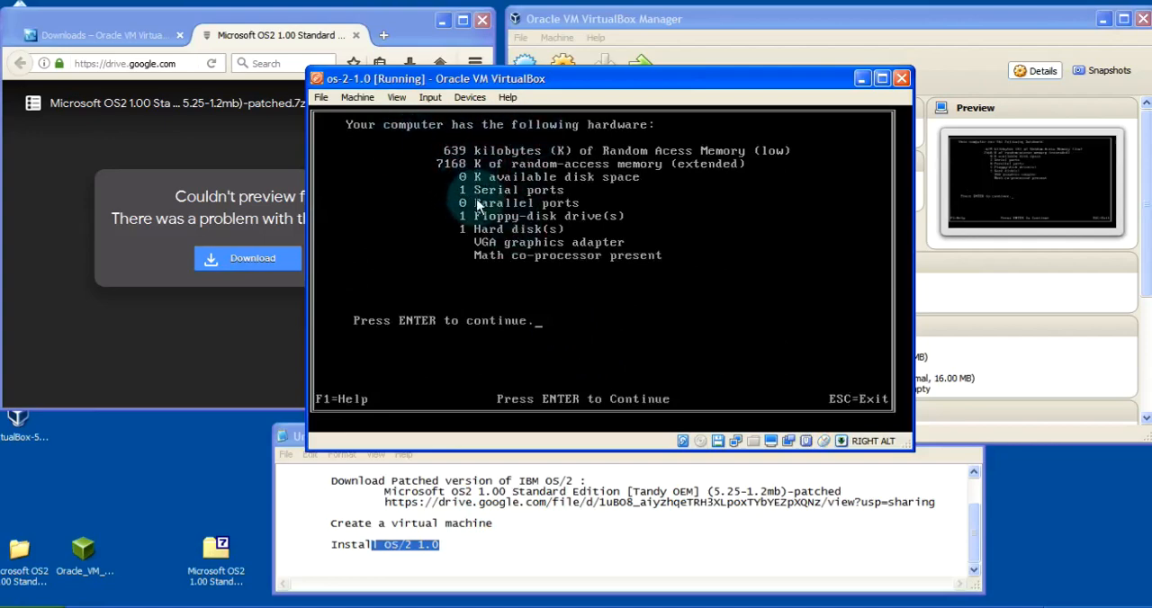
pyautogui.press('Return')
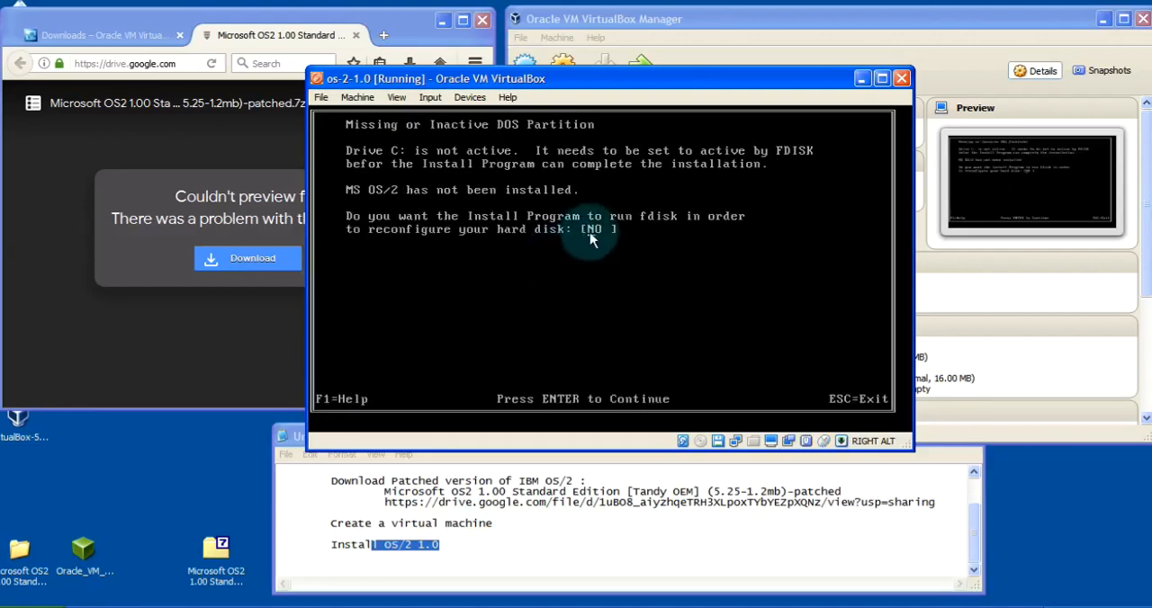
pyautogui.press('y')
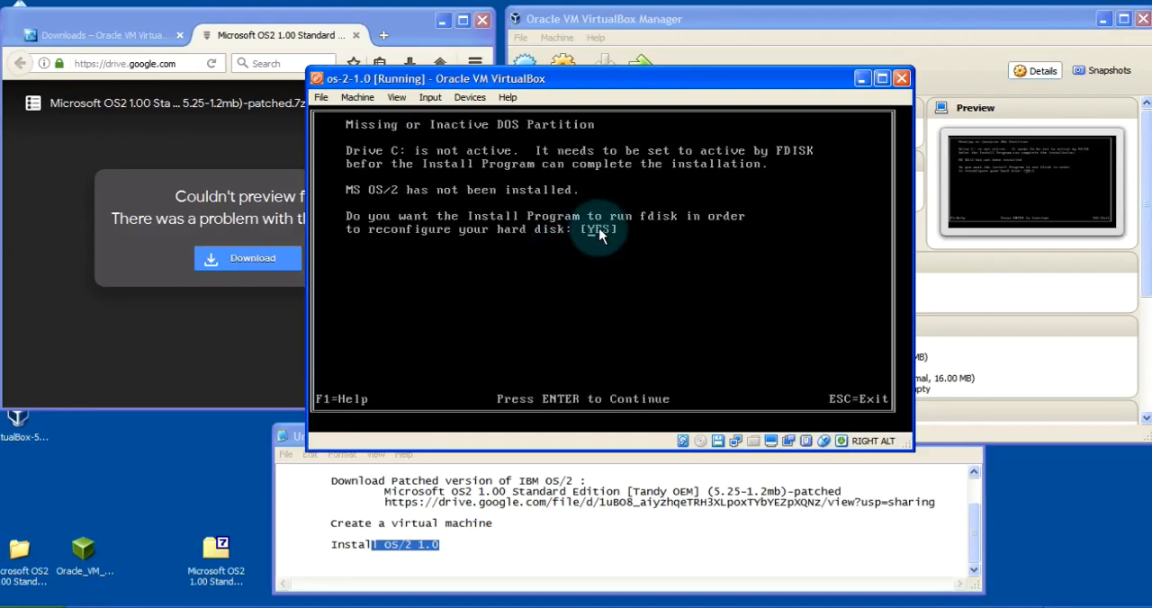
pyautogui.press('Return')
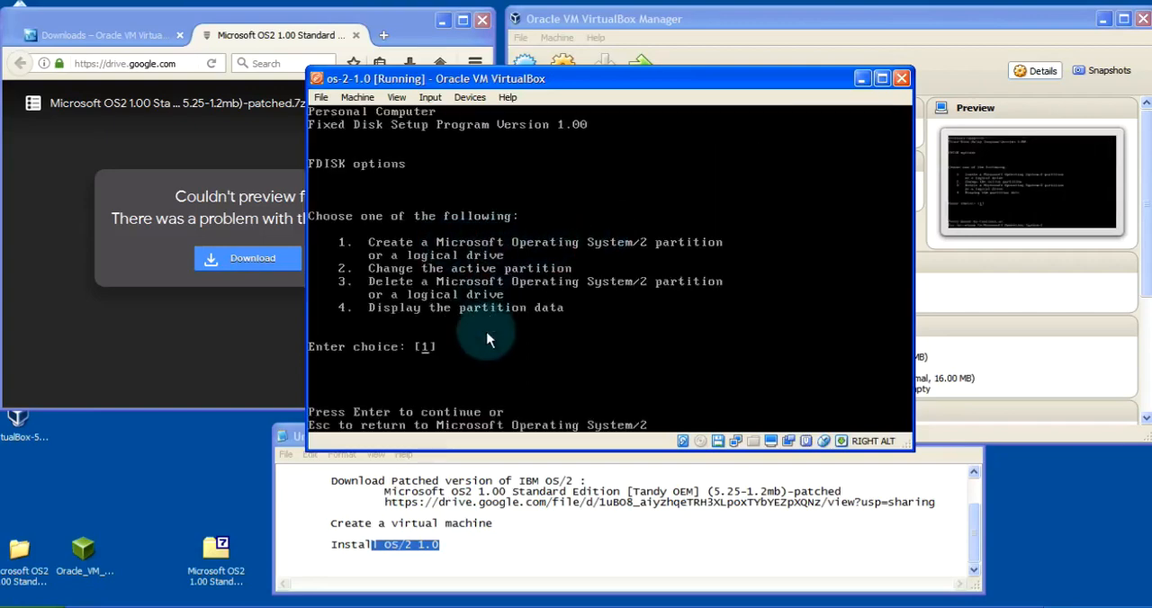
# Create an active primary Microsoft Operating System/2 partition of the maximum size and exit fdisk
pyautogui.press('Return')
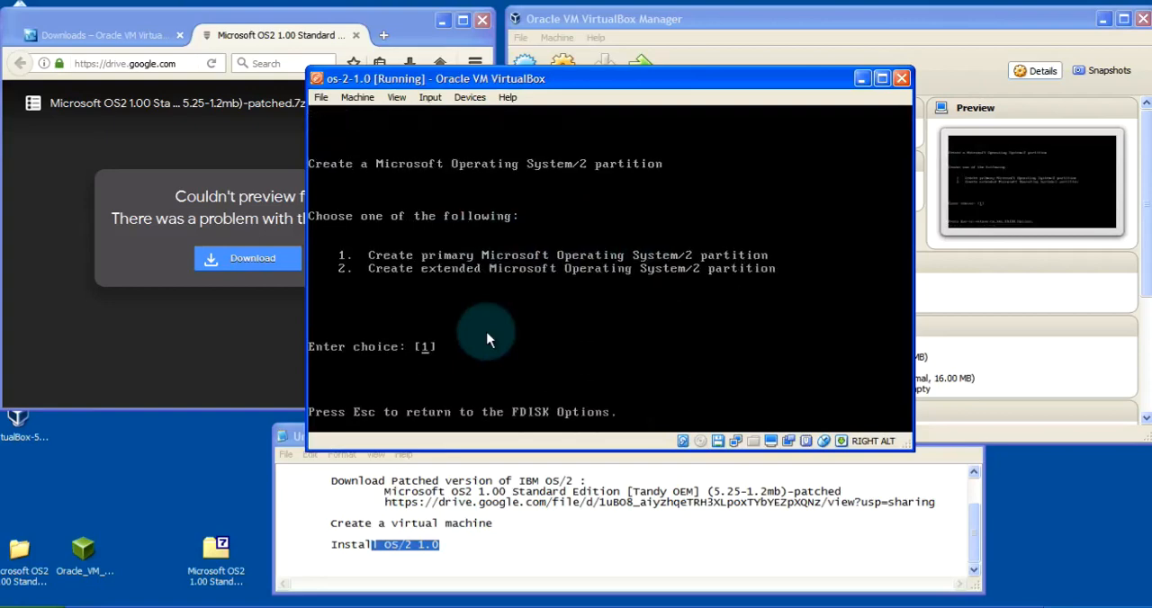
pyautogui.press('Return')
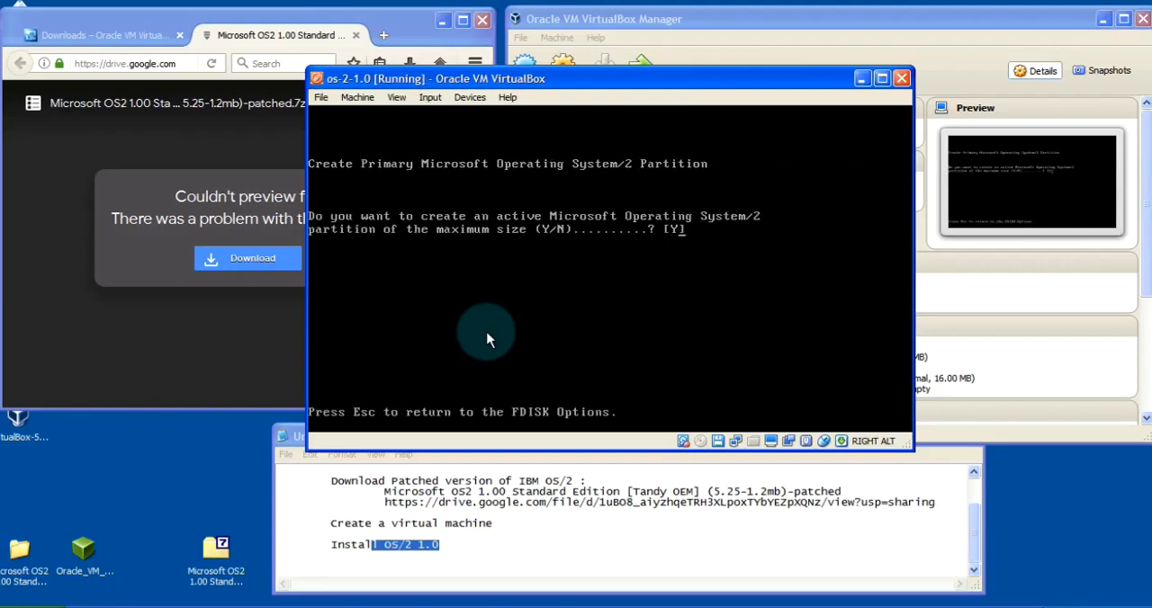
pyautogui.press('Escape')
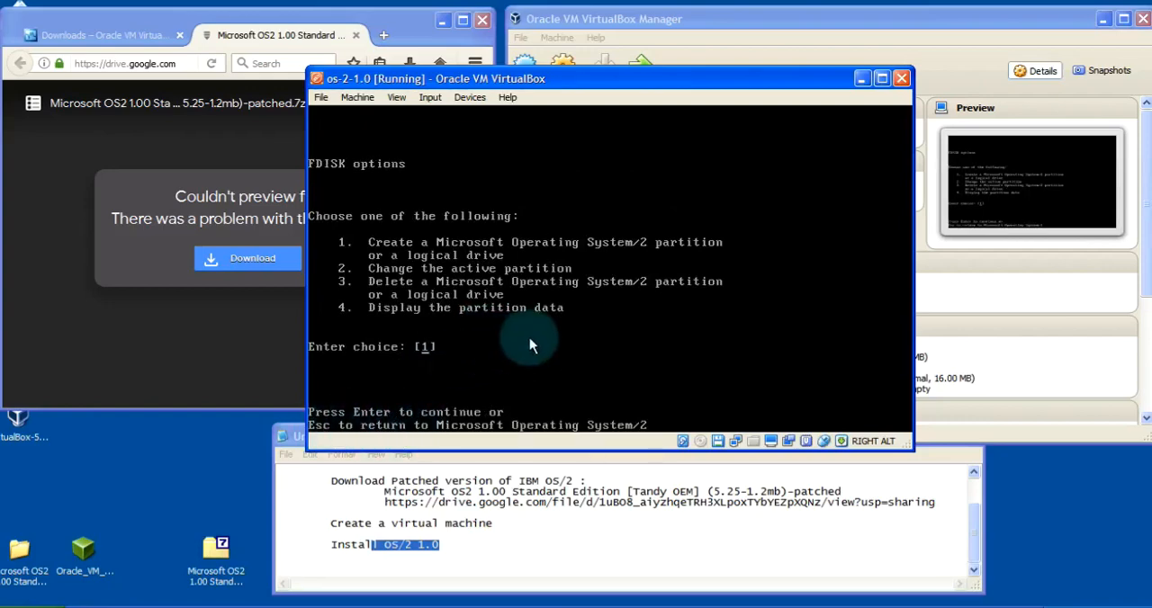
pyautogui.press('Escape')
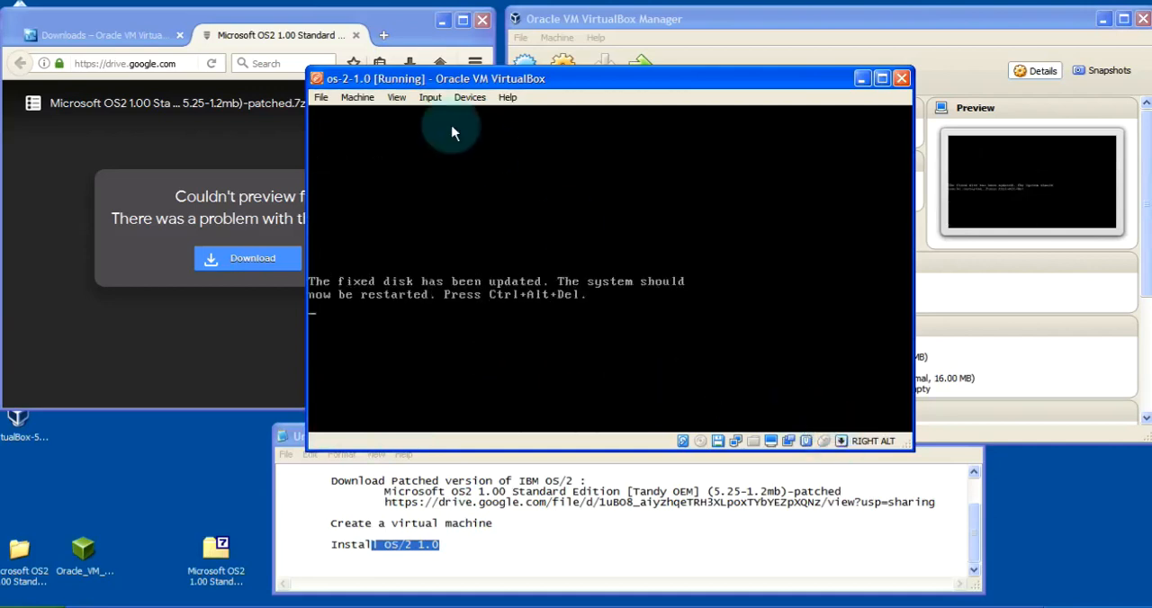
# Reset the os-2-1.0 machine to restart the installer with the updated fixed disk
pyautogui.click(358, 97)
pyautogui.click(378, 193)
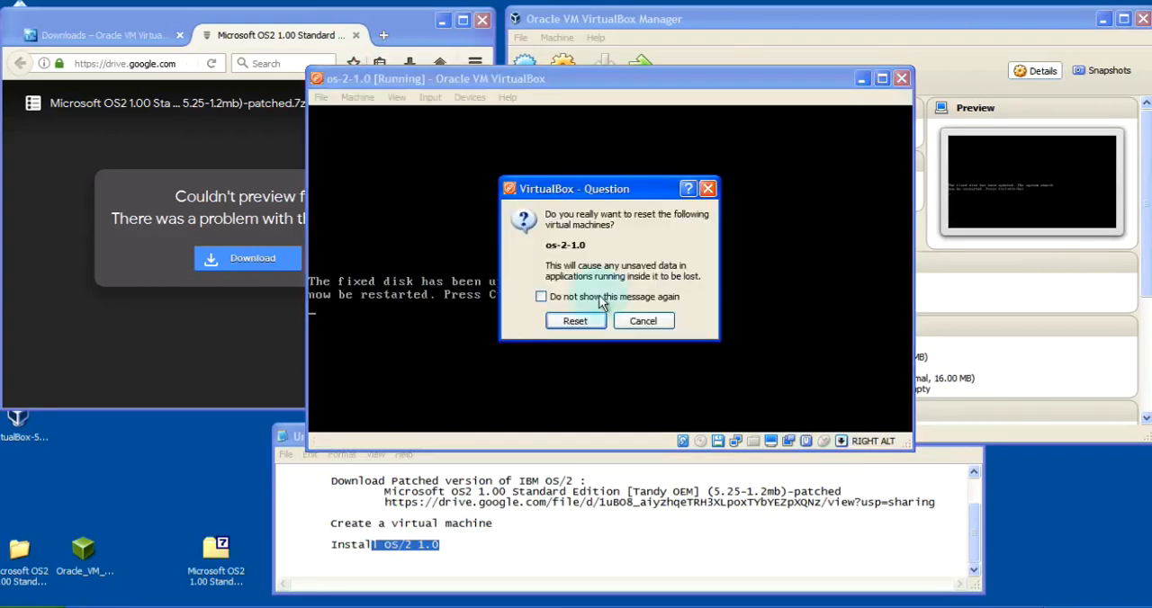
pyautogui.click(589, 321)
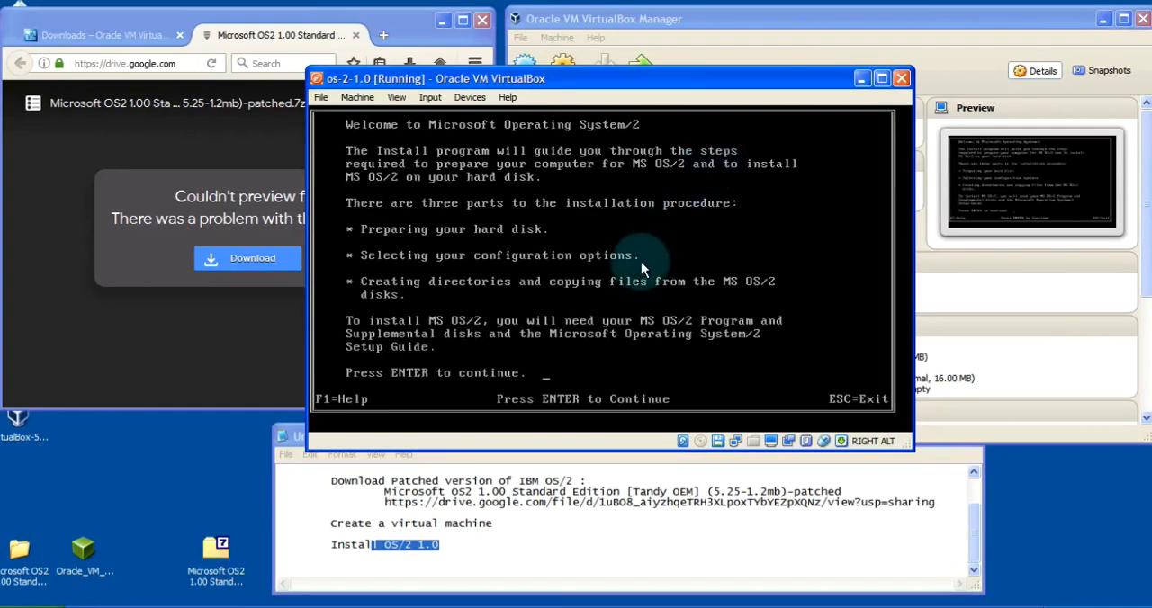
# Continue past the welcome and hardware screens and choose installation option 1, installing MS OS/2 on a new computer
pyautogui.press('Return')
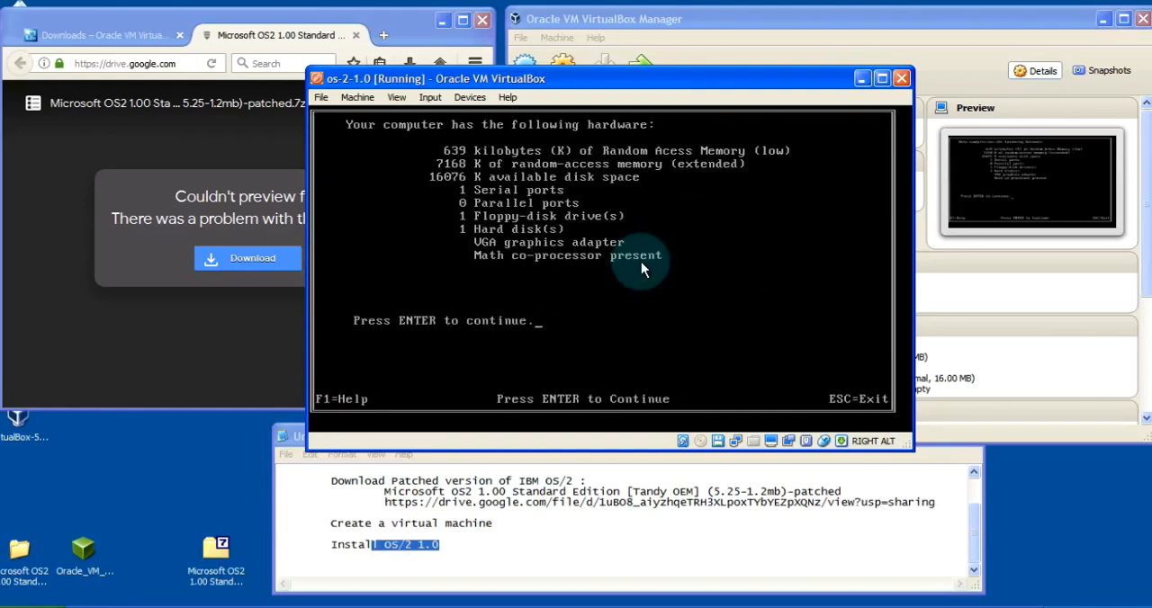
pyautogui.press('Return')
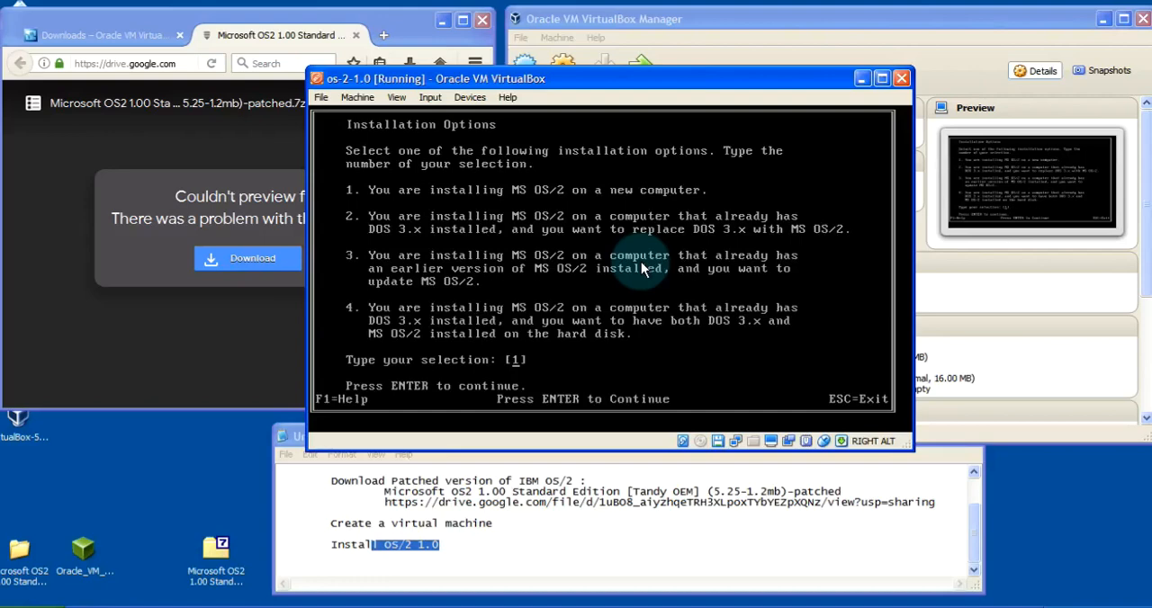
pyautogui.press('Return')
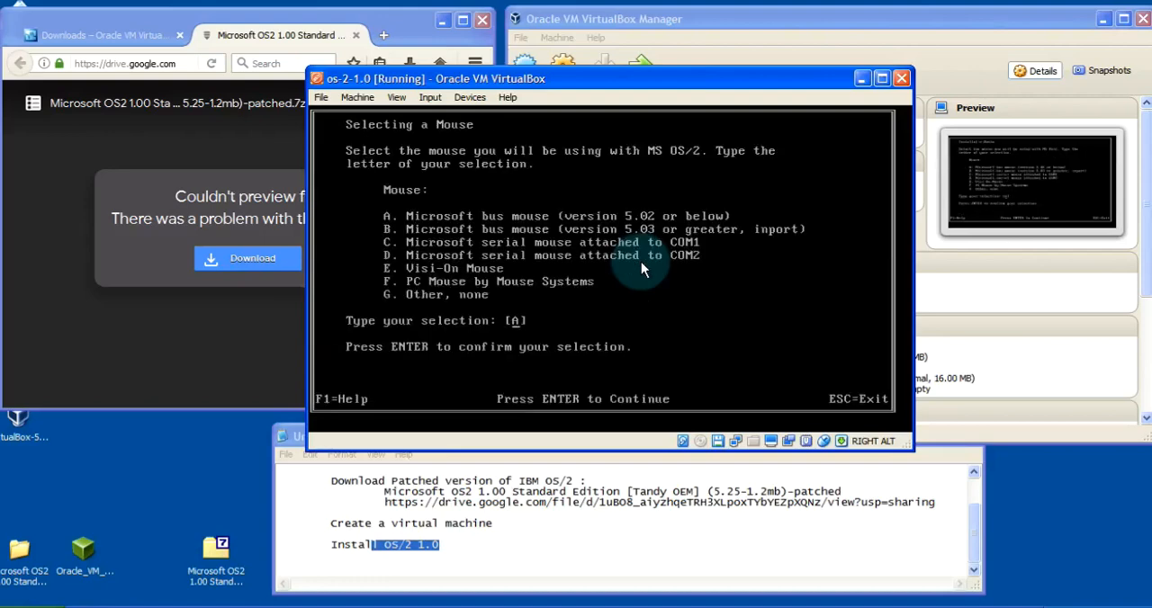
# Select G (Other, none) as the mouse and 3 (Other, none) as the printer
pyautogui.write('g')
pyautogui.press('Return')
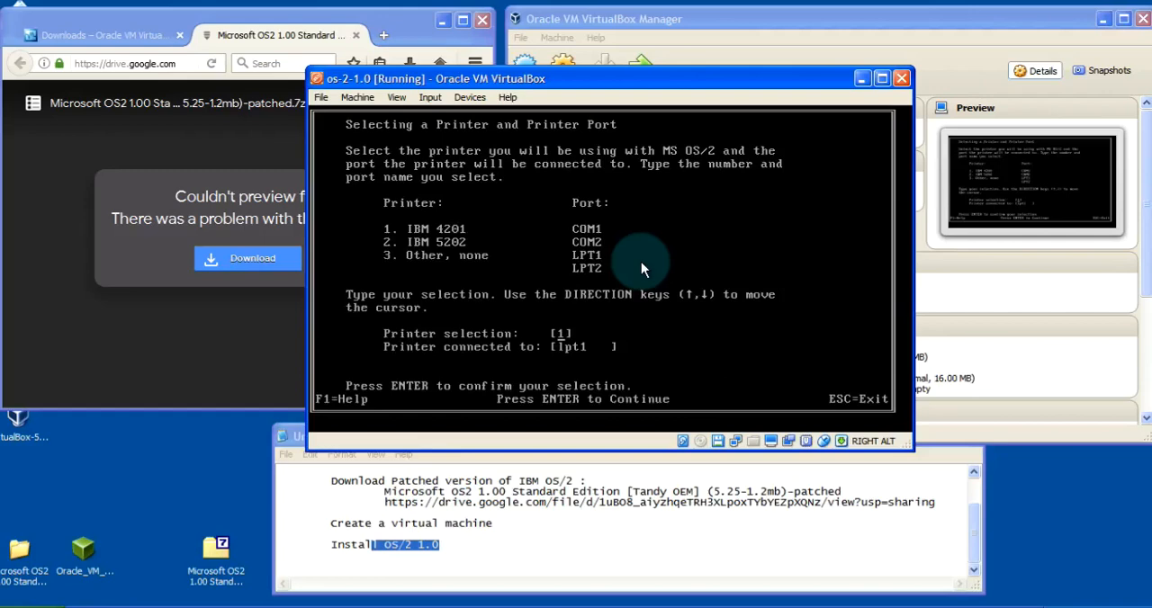
pyautogui.write('3')
pyautogui.press('Return')
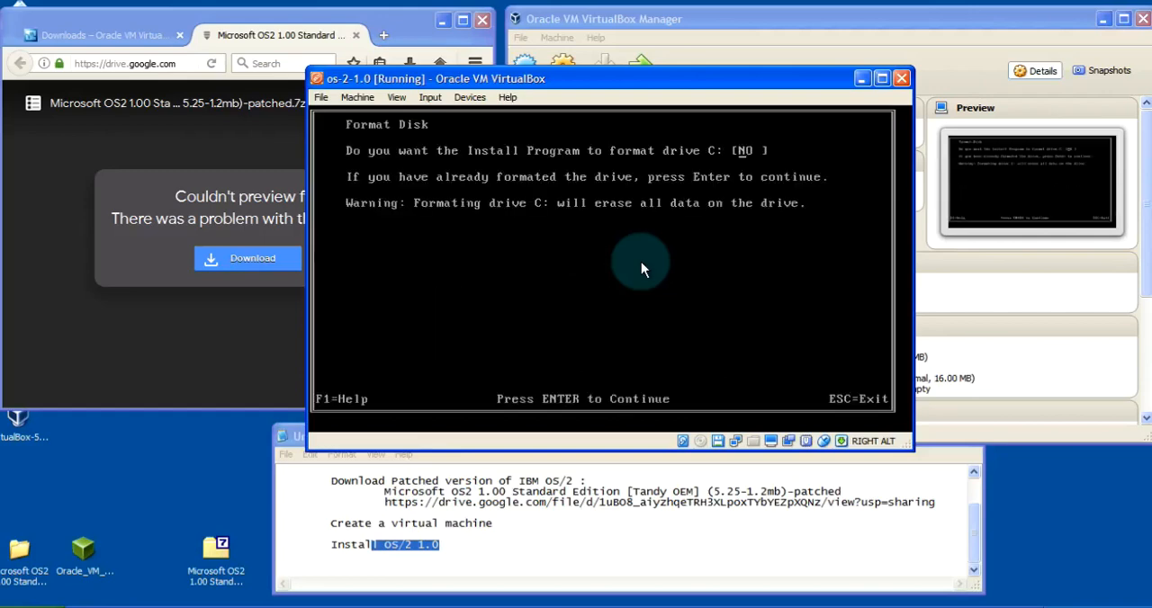
# Let the Install program format drive C: and continue once the system files are copied
pyautogui.press('y')
pyautogui.press('Return')
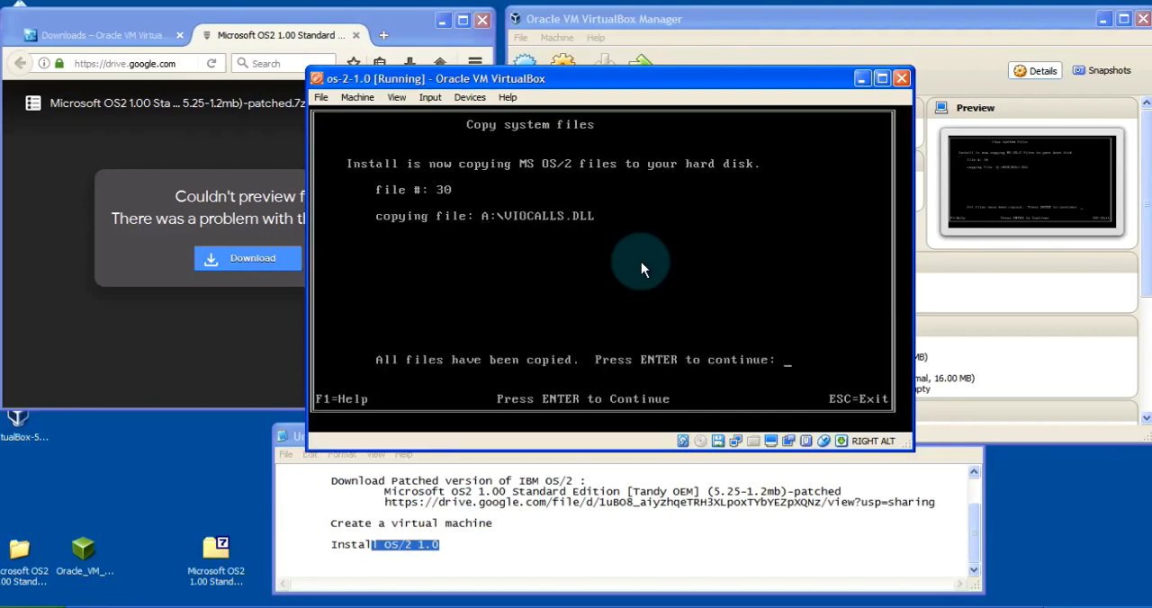
pyautogui.press('Return')
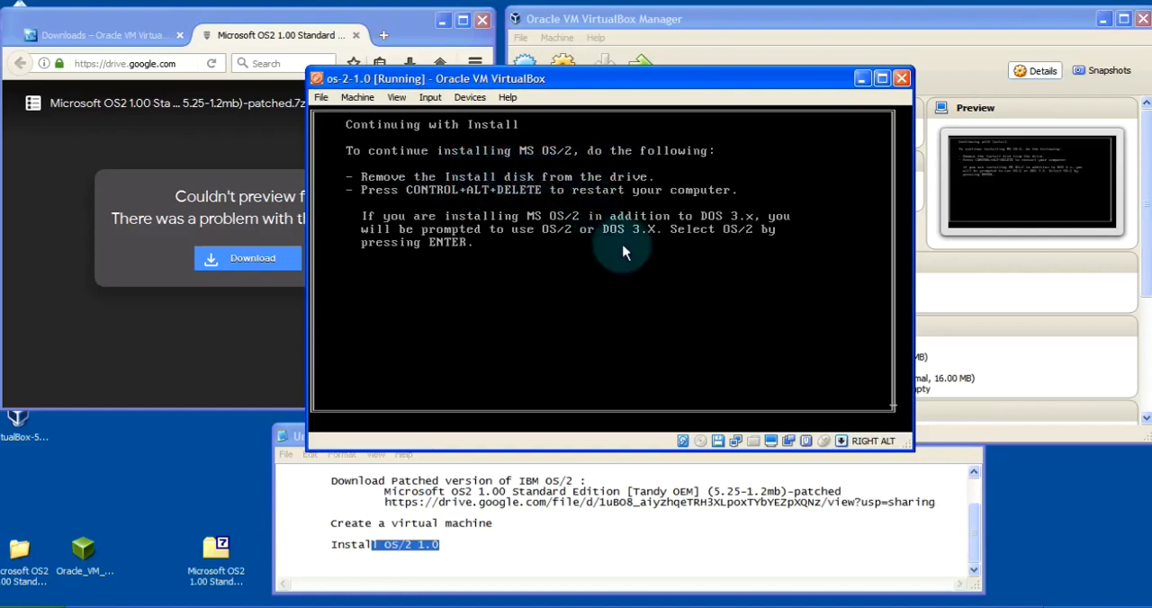
# Remove the Install.img disk from the virtual floppy drive and reset the os-2-1.0 machine
pyautogui.click(718, 440)
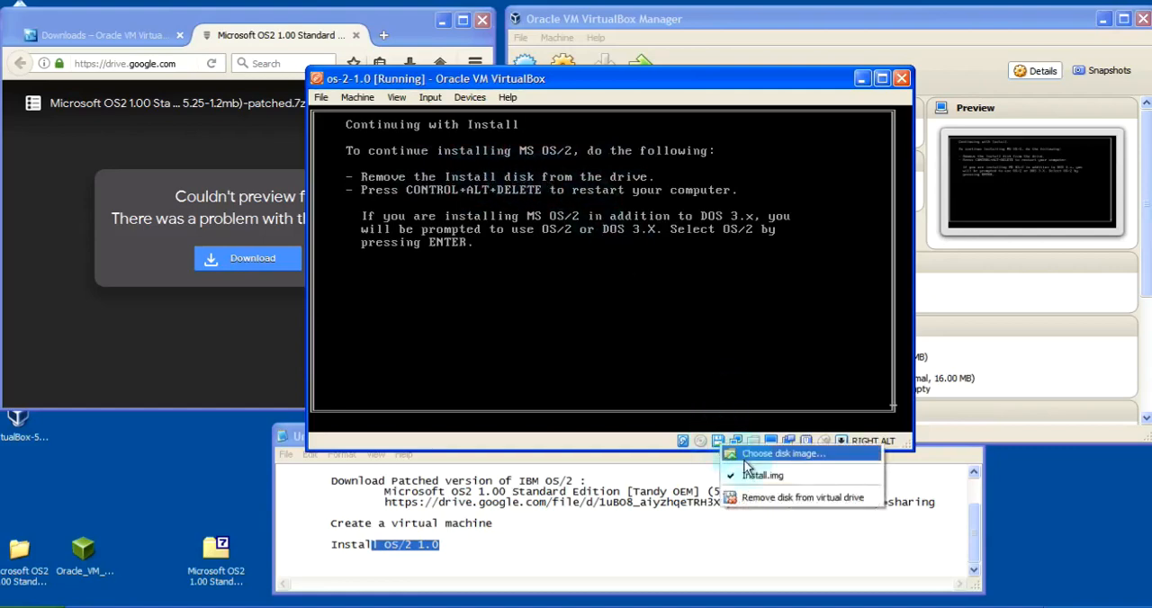
pyautogui.click(774, 498)
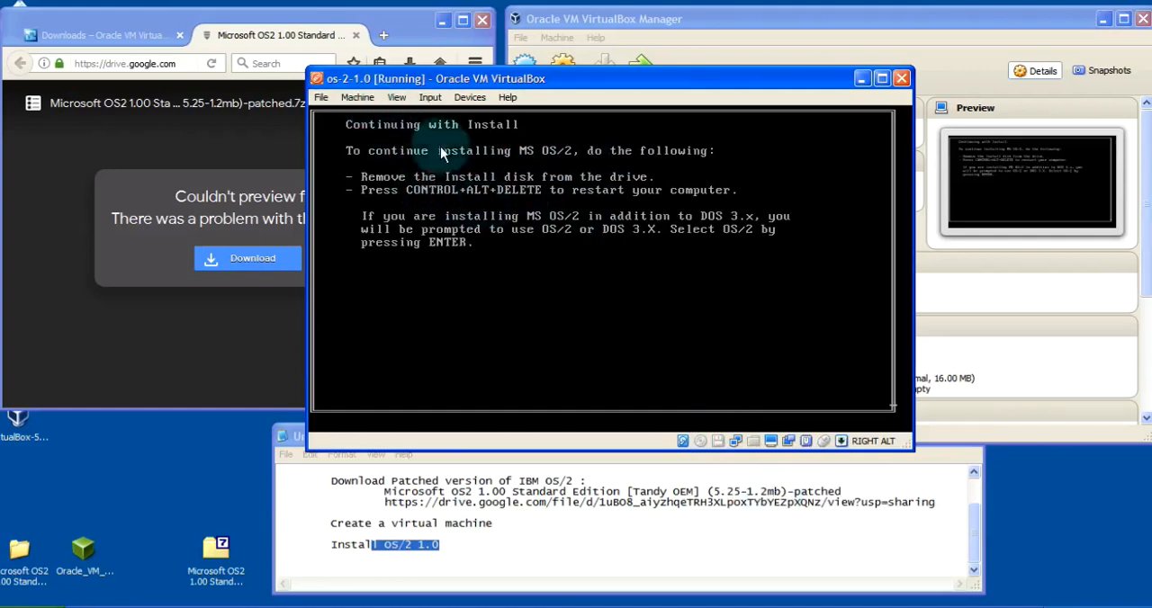
pyautogui.click(358, 97)
pyautogui.click(389, 193)
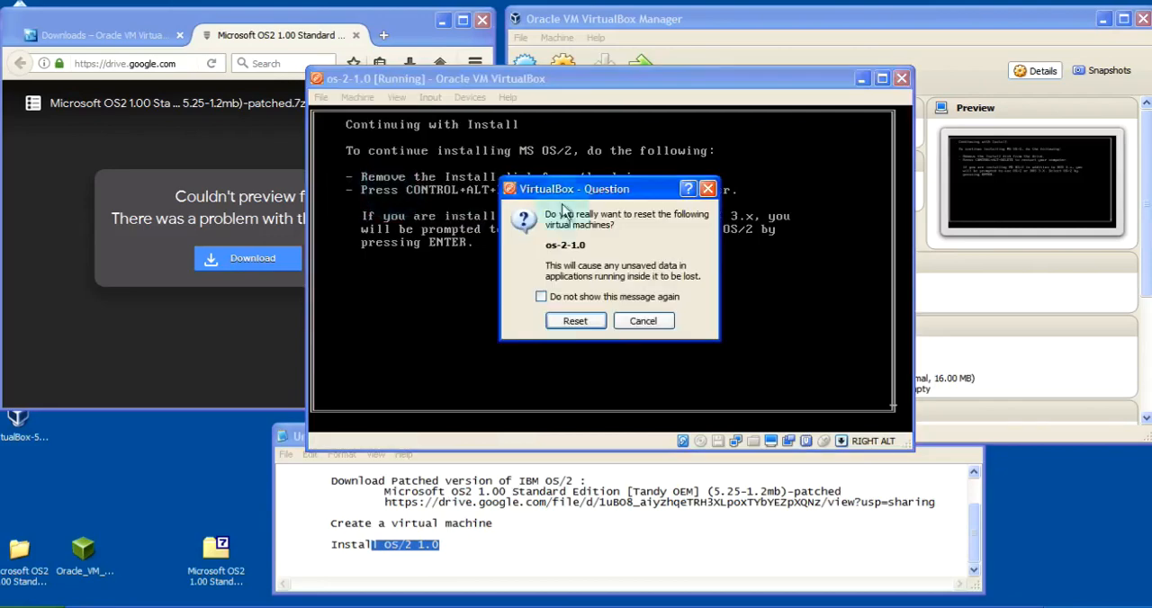
pyautogui.click(577, 322)
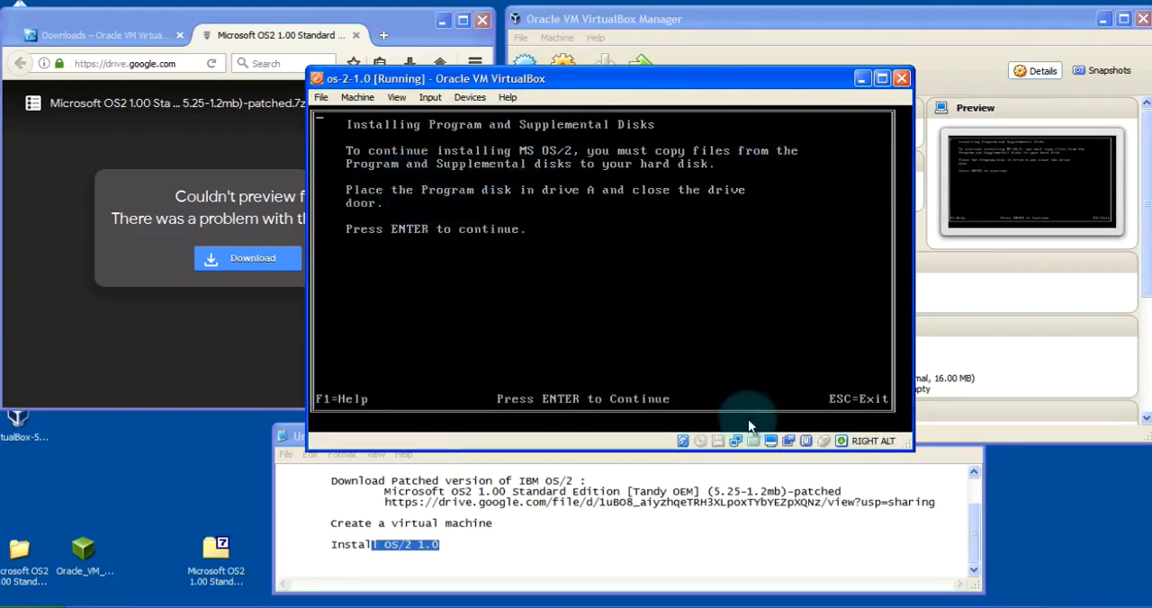
# Insert Program.img into the virtual floppy drive and continue the installer to copy the Program disk's files
pyautogui.click(771, 446)
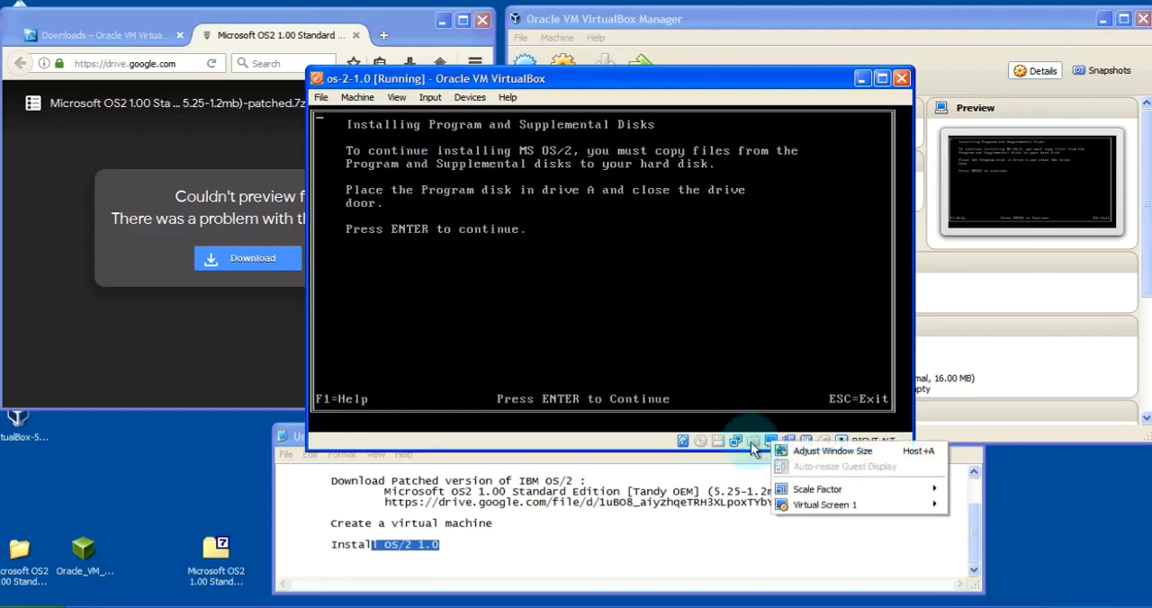
pyautogui.rightClick(718, 442)
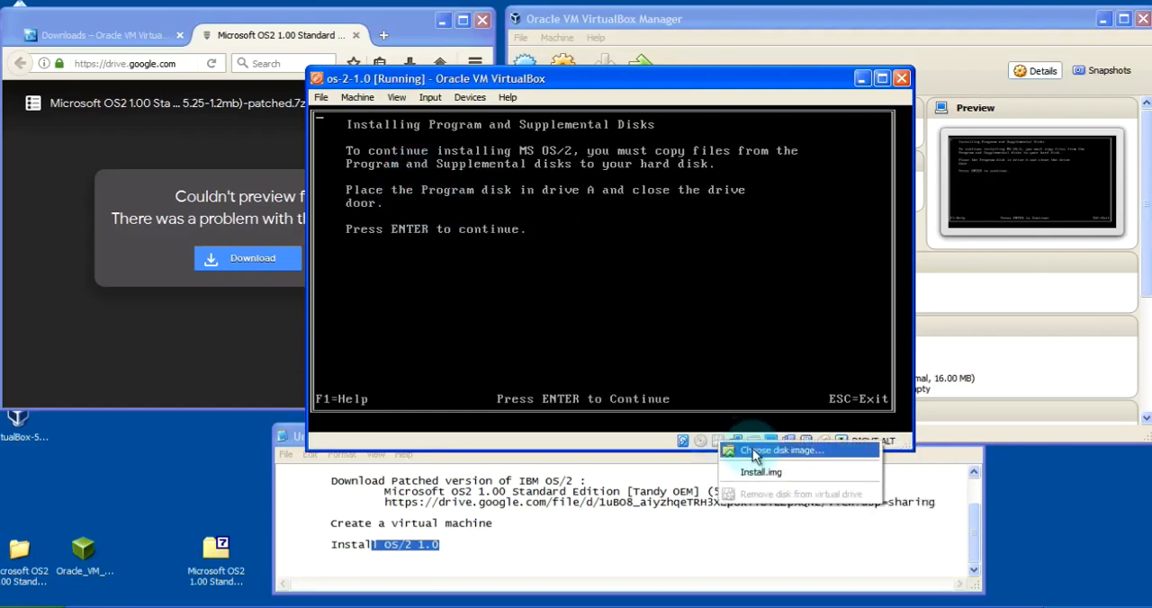
pyautogui.click(753, 451)
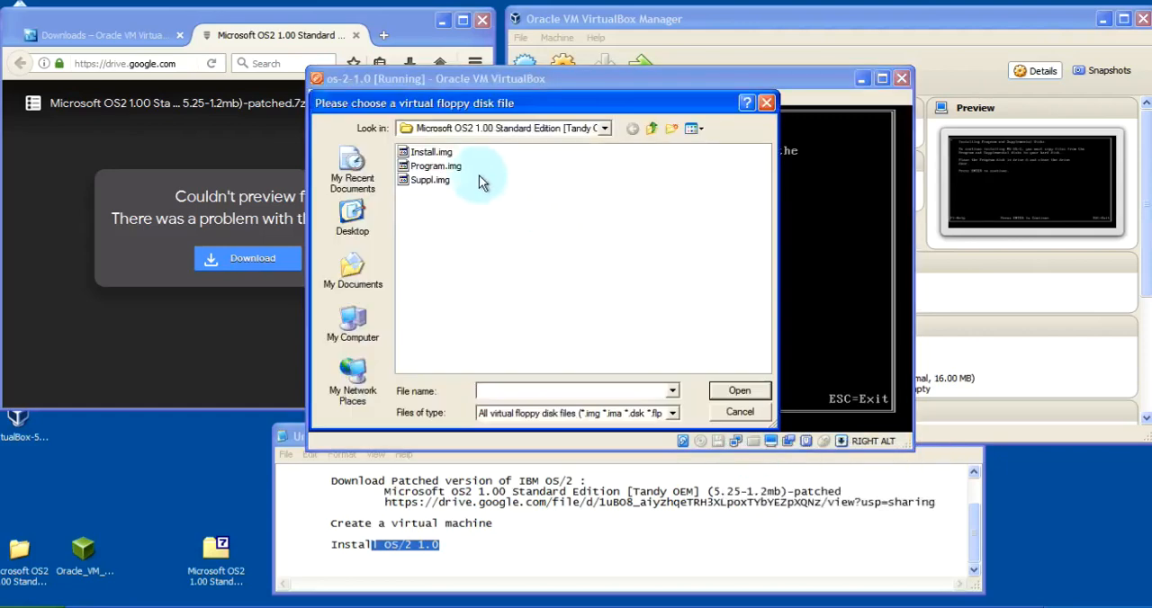
pyautogui.doubleClick(421, 168)
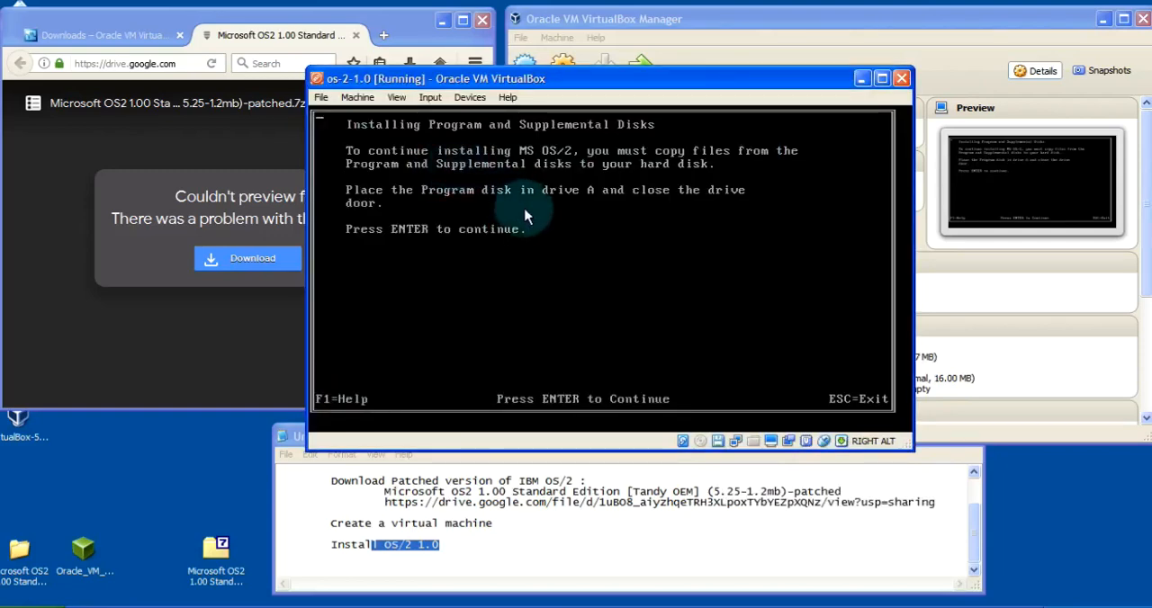
pyautogui.press('Return')
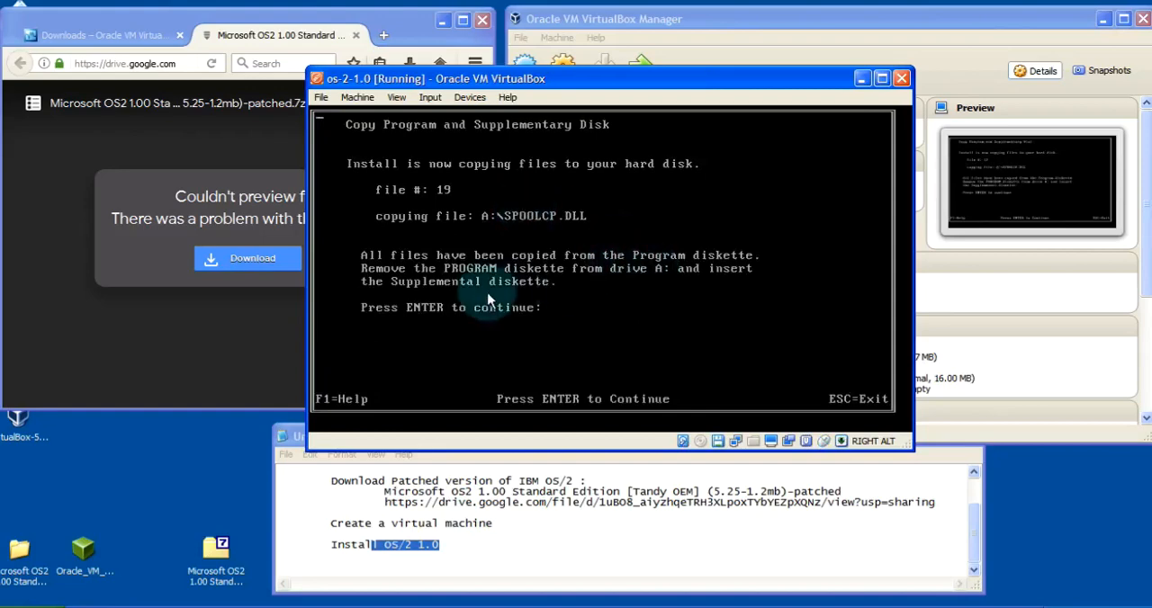
# Replace the floppy with Suppl.img and continue the installer to copy the Supplemental disk's files
pyautogui.click(719, 443)
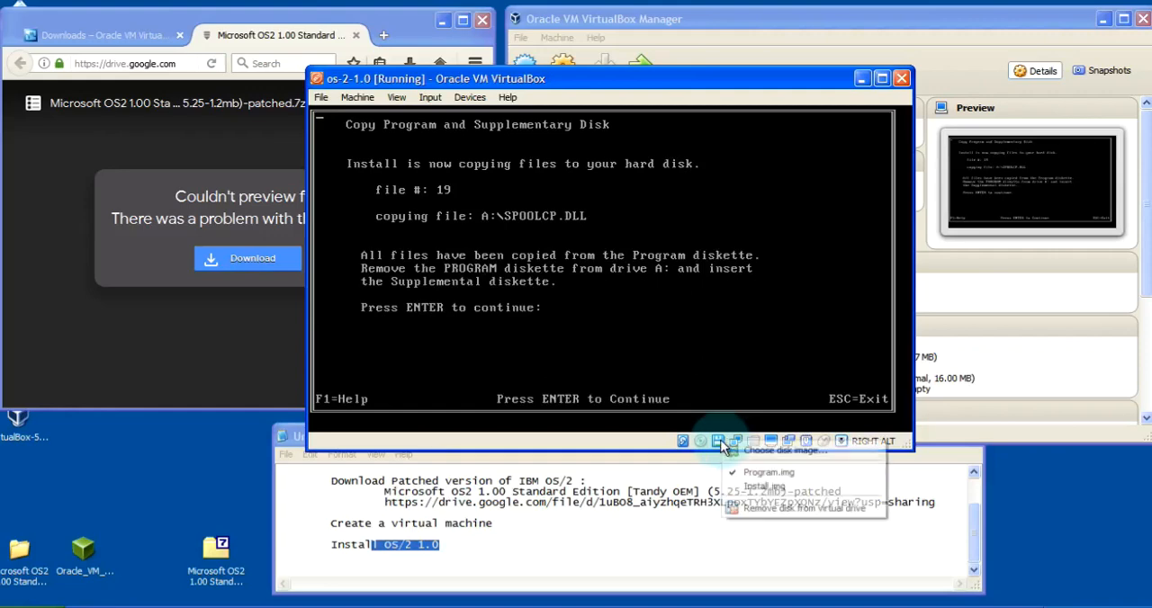
pyautogui.click(747, 446)
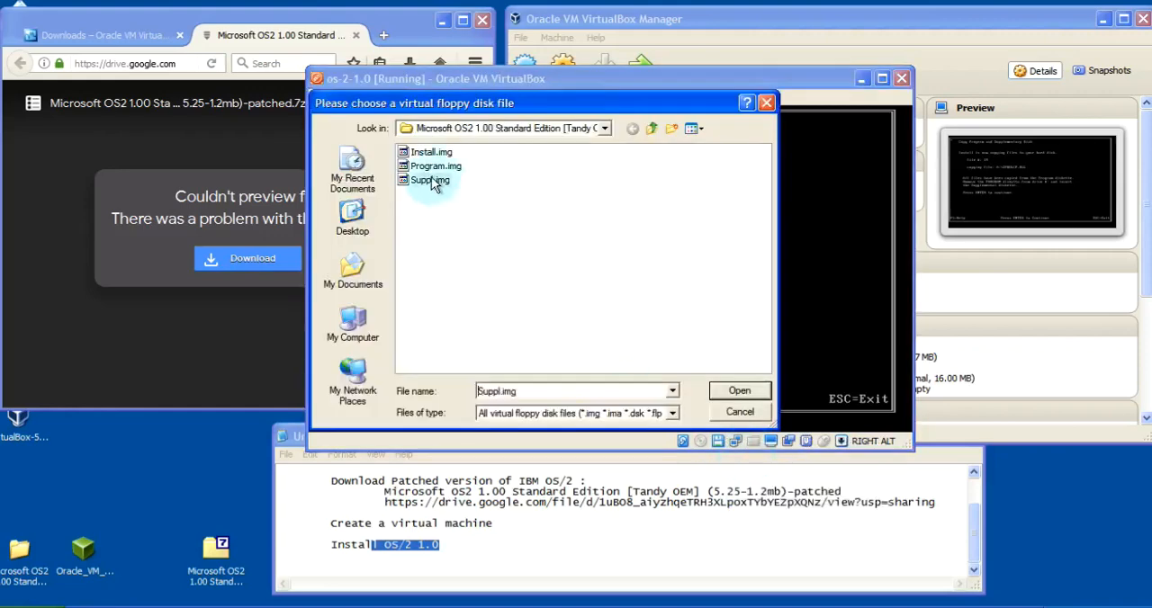
pyautogui.doubleClick(430, 180)
pyautogui.press('Return')
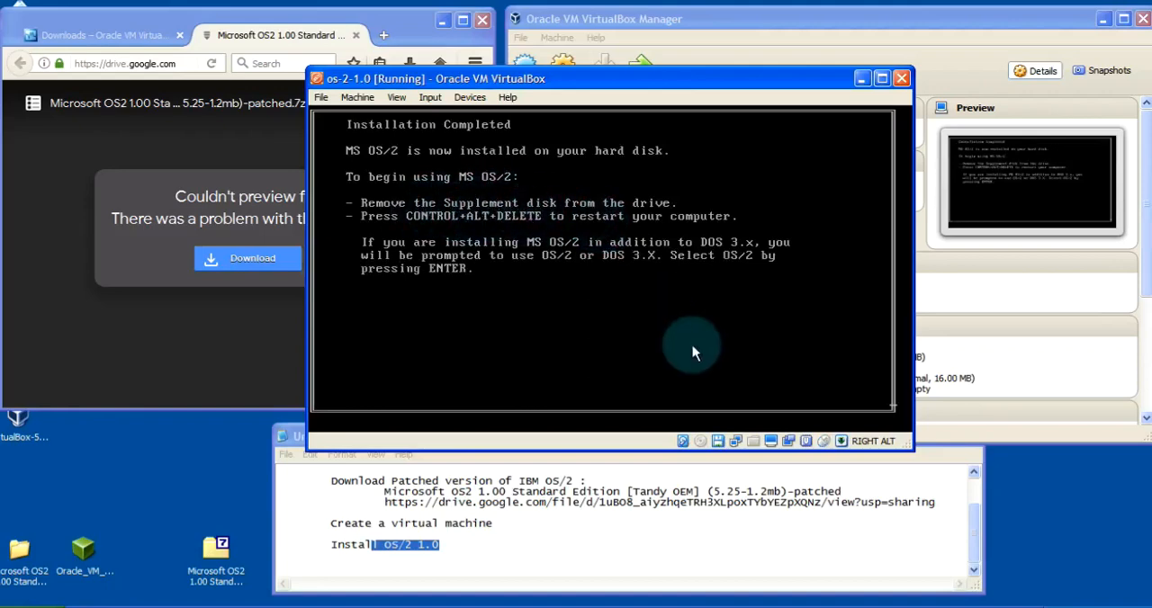
# Remove the Suppl.img disk from the virtual floppy drive and reset the machine to boot the installed OS/2
pyautogui.click(718, 442)
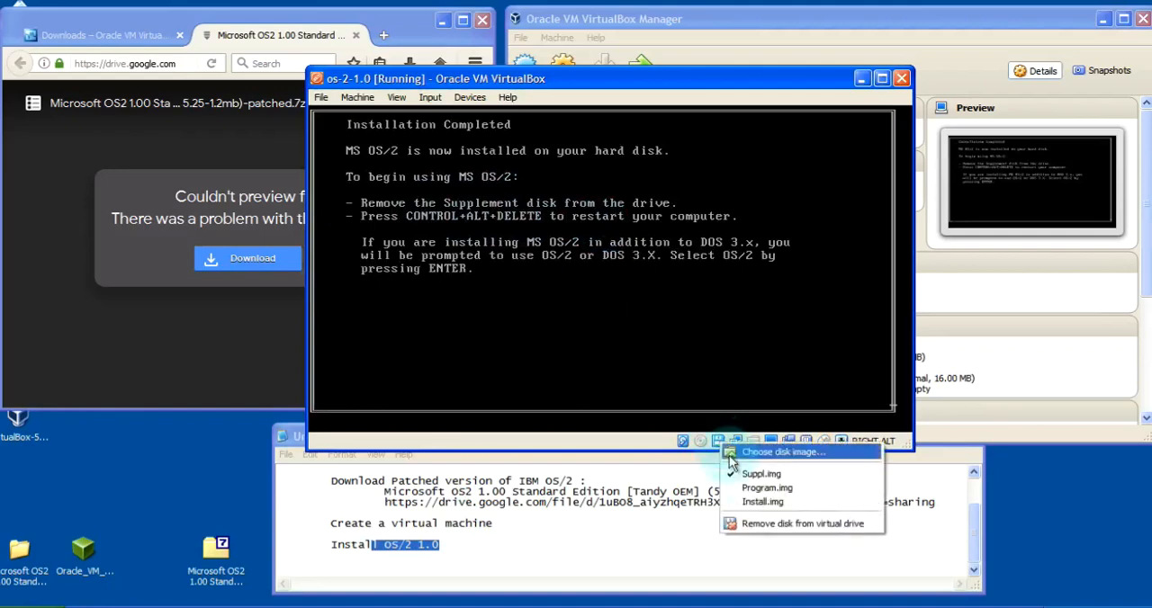
pyautogui.click(768, 525)
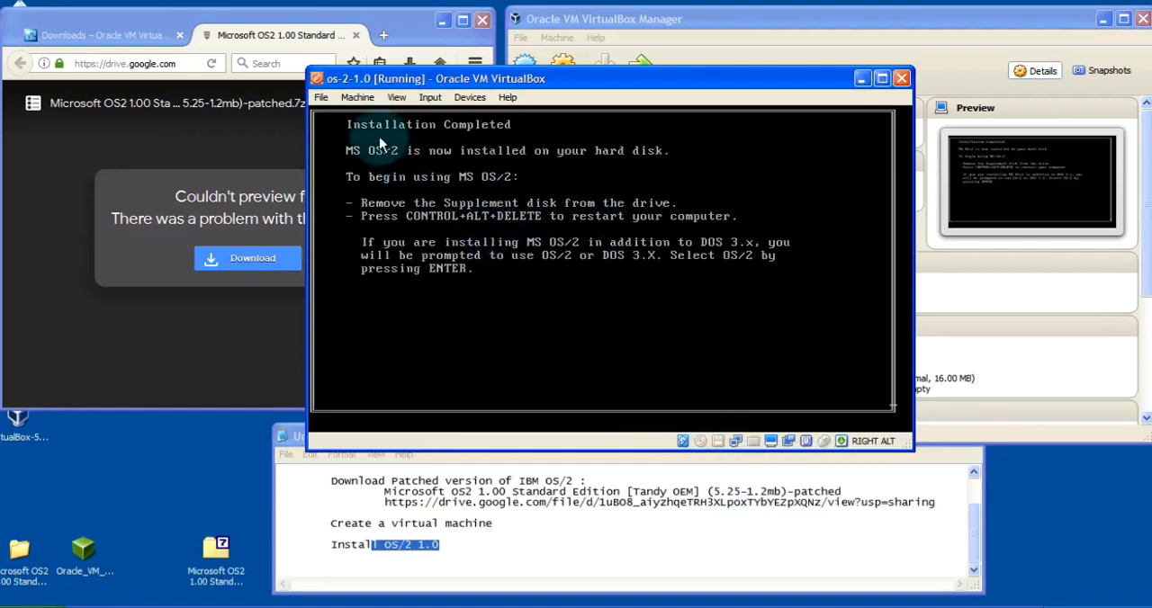
pyautogui.click(367, 96)
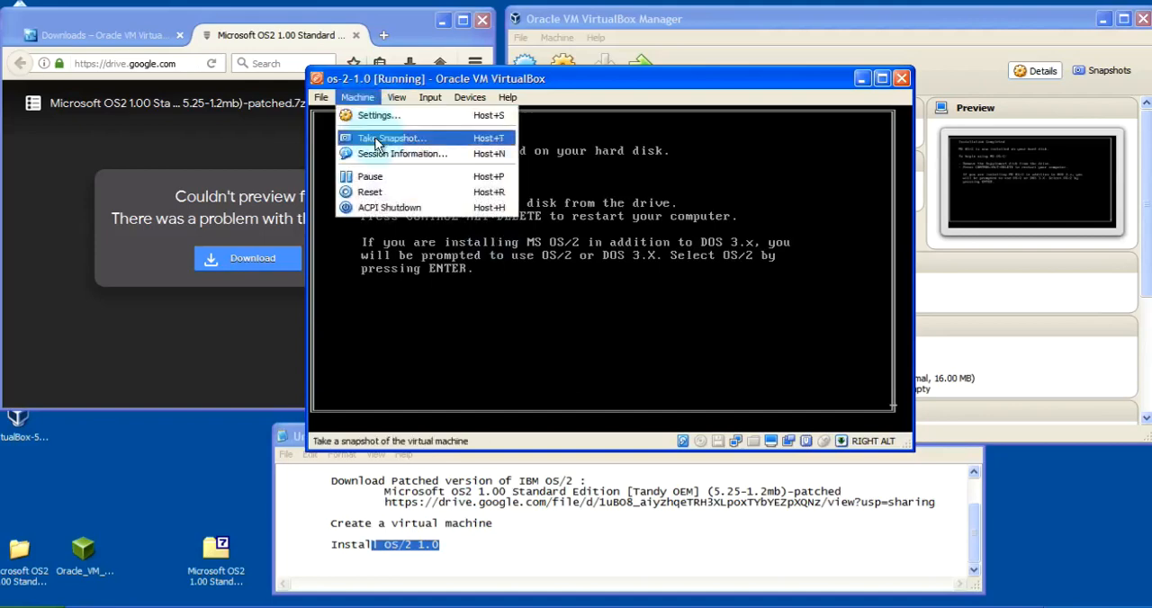
pyautogui.click(385, 193)
pyautogui.click(575, 322)
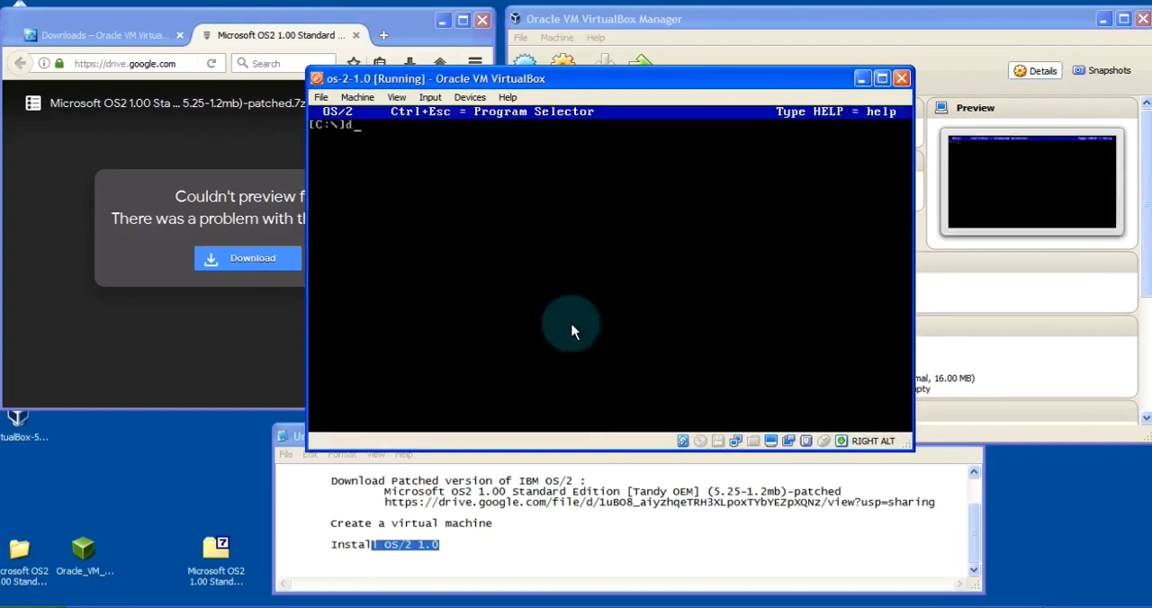
# List the files in the root directory of drive C: at the OS/2 command prompt
pyautogui.press('Return')
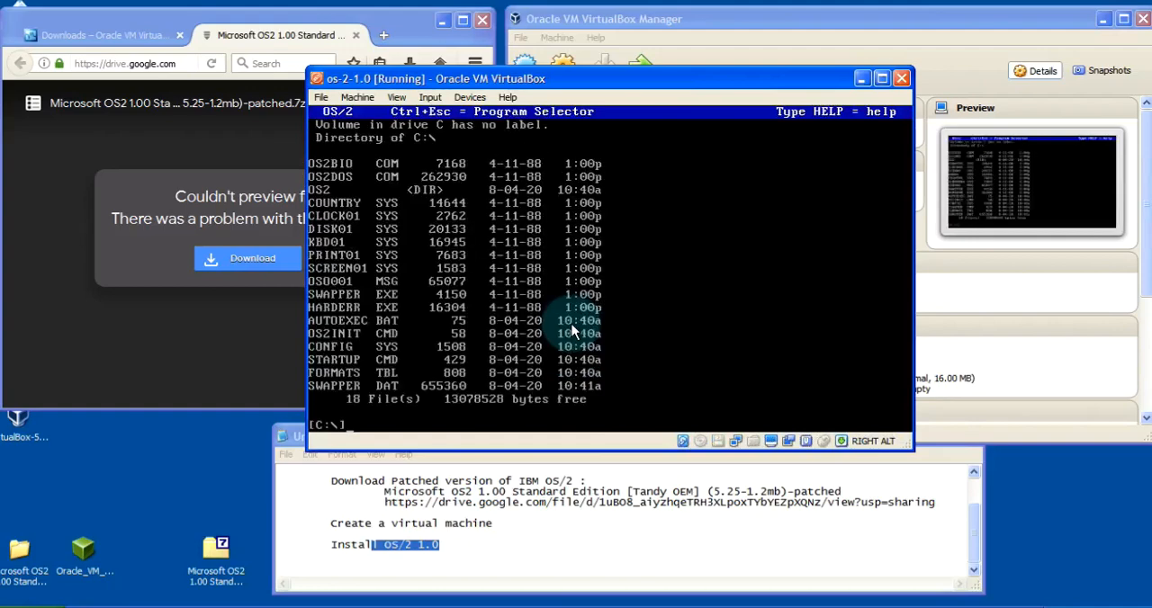